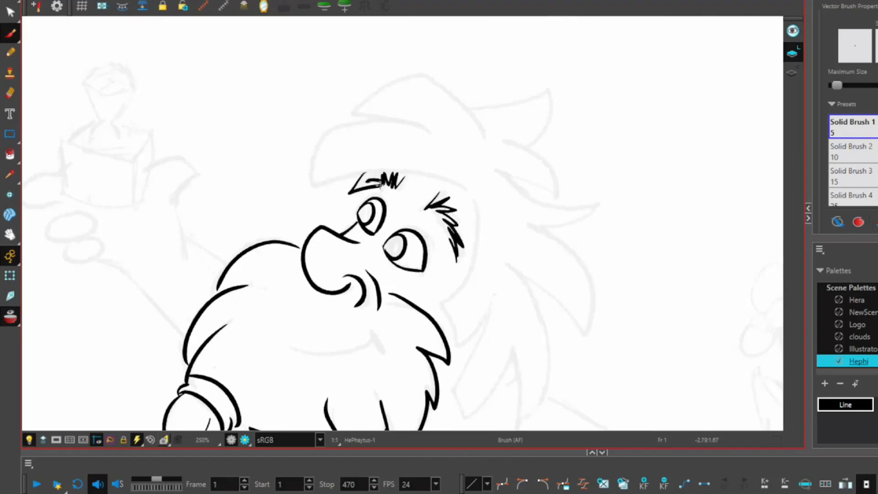
- Ink the character's hair over the sketch, from the fringe and pointed tufts to the strands beside the face
{"action": "left_click_drag", "start_coordinate": [470, 193], "coordinate": [423, 130]}
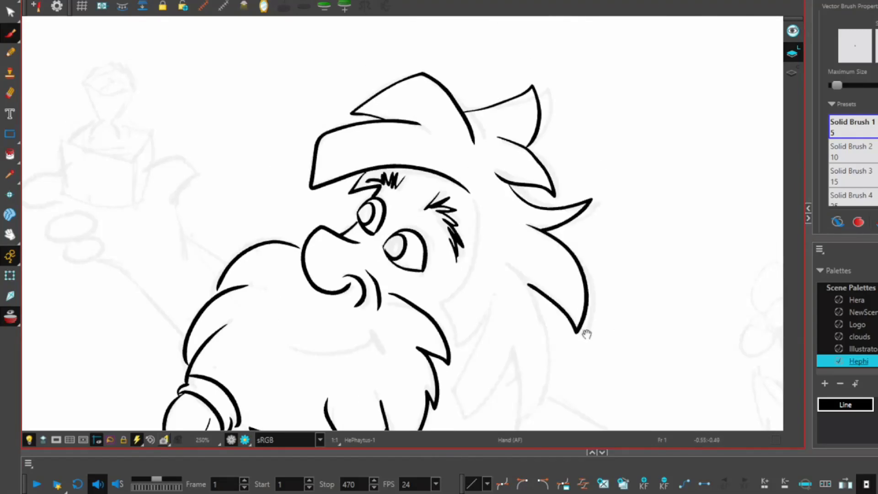
{"action": "left_click_drag", "start_coordinate": [586, 334], "coordinate": [580, 223]}
{"action": "left_click_drag", "start_coordinate": [526, 173], "coordinate": [509, 315]}
{"action": "left_click_drag", "start_coordinate": [505, 237], "coordinate": [511, 313]}
{"action": "left_click_drag", "start_coordinate": [482, 177], "coordinate": [447, 271]}
{"action": "left_click_drag", "start_coordinate": [466, 78], "coordinate": [443, 228]}
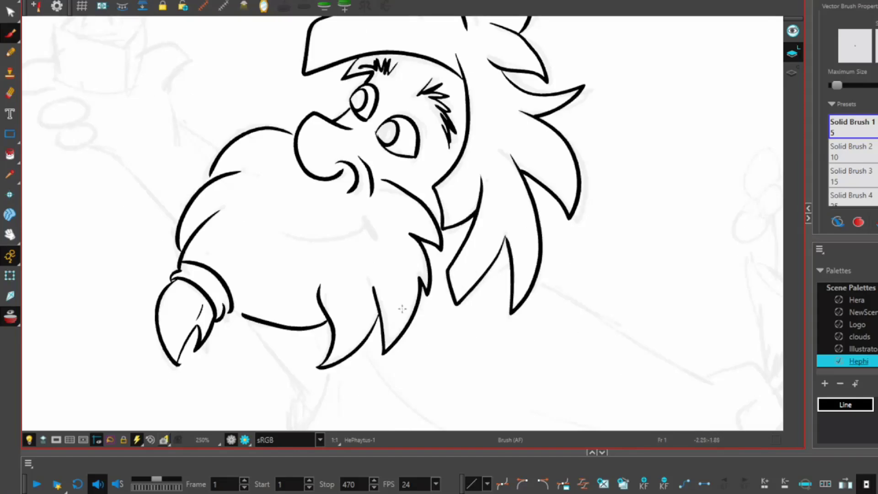
- Ink the lowered, outstretched arm with its upper and lower lines and the clenched hand's fingers over the sketch
{"action": "left_click_drag", "start_coordinate": [402, 309], "coordinate": [245, 166]}
{"action": "mouse_move", "coordinate": [382, 136]}
{"action": "left_mouse_down"}
{"action": "mouse_move", "coordinate": [549, 241]}
{"action": "mouse_move", "coordinate": [620, 282]}
{"action": "left_mouse_up"}
{"action": "key", "text": "ctrl+z"}
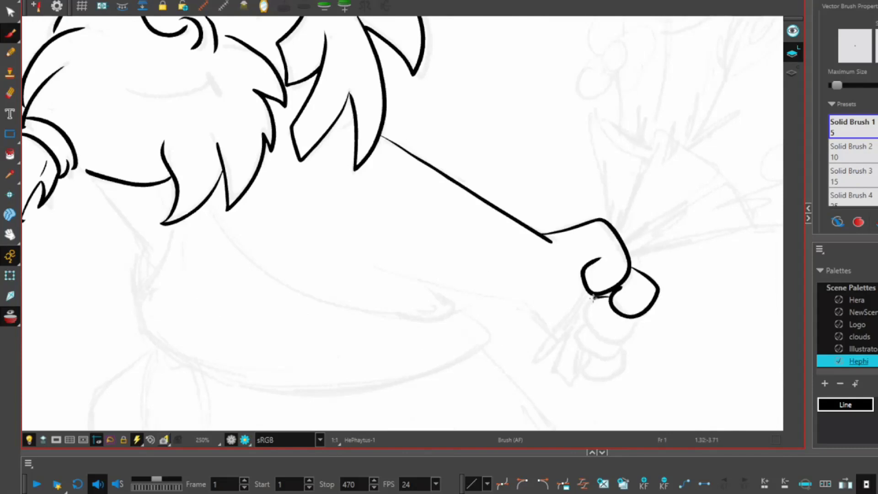
{"action": "mouse_move", "coordinate": [367, 261]}
{"action": "left_mouse_down"}
{"action": "mouse_move", "coordinate": [528, 298]}
{"action": "mouse_move", "coordinate": [567, 356]}
{"action": "left_mouse_up"}
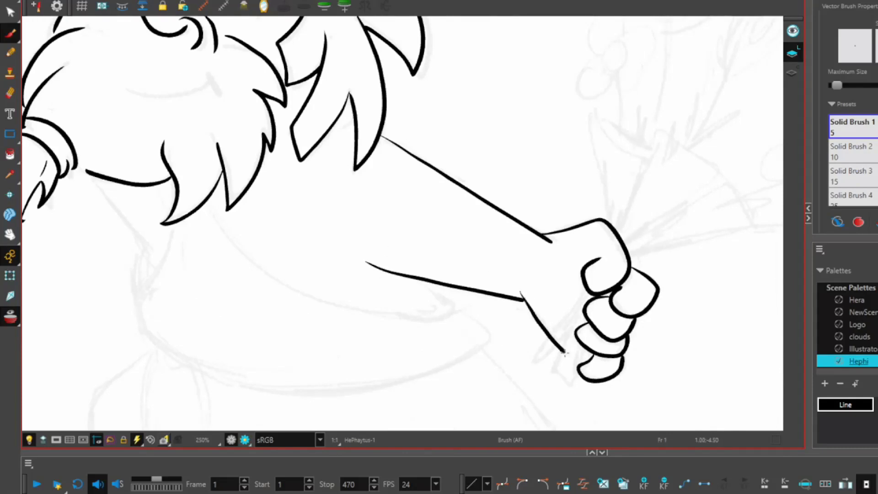
- Ink the raised hand holding the box, including its fingers and the upper line of its arm
{"action": "scroll", "coordinate": [567, 356], "scroll_direction": "down", "scroll_amount": 3}
{"action": "left_click_drag", "start_coordinate": [232, 123], "coordinate": [383, 257]}
{"action": "left_click_drag", "start_coordinate": [368, 244], "coordinate": [397, 264]}
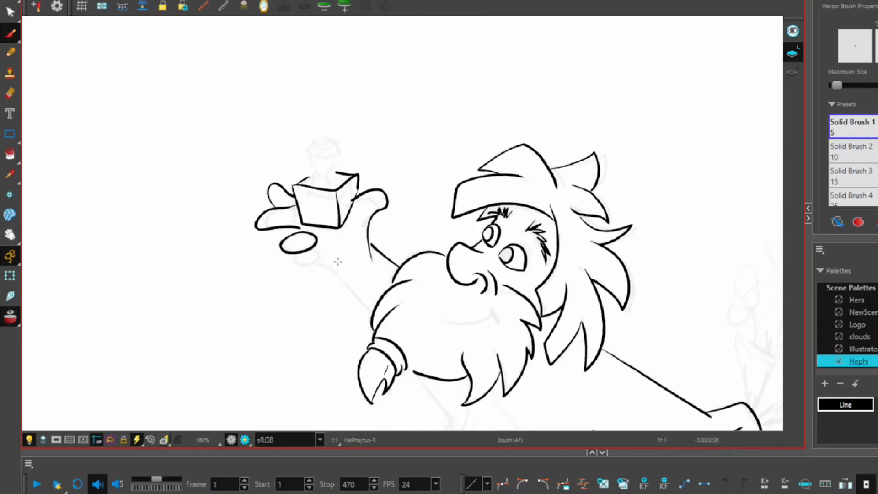
- Ink the raised arm's lower line, the tunic, belt knot, shorts, legs and shoes over the sketch
{"action": "scroll", "coordinate": [379, 220], "scroll_direction": "down", "scroll_amount": 5}
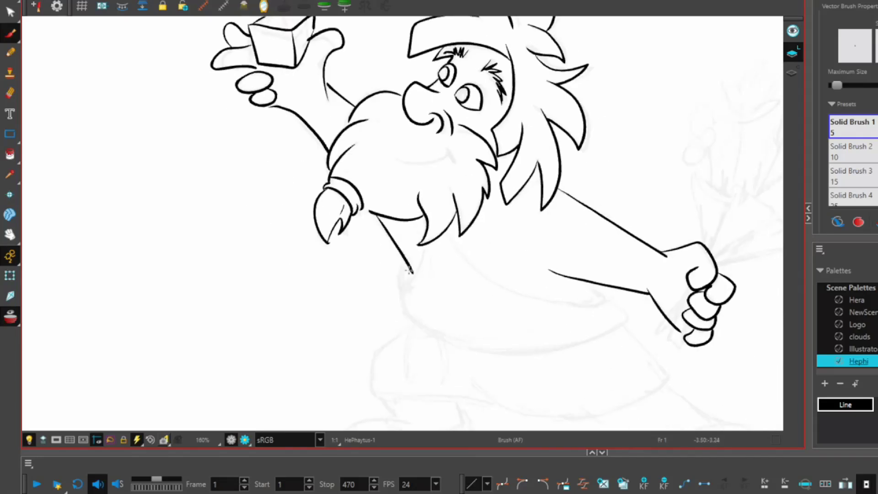
{"action": "left_click_drag", "start_coordinate": [594, 283], "coordinate": [615, 304]}
{"action": "scroll", "coordinate": [615, 304], "scroll_direction": "down", "scroll_amount": 3}
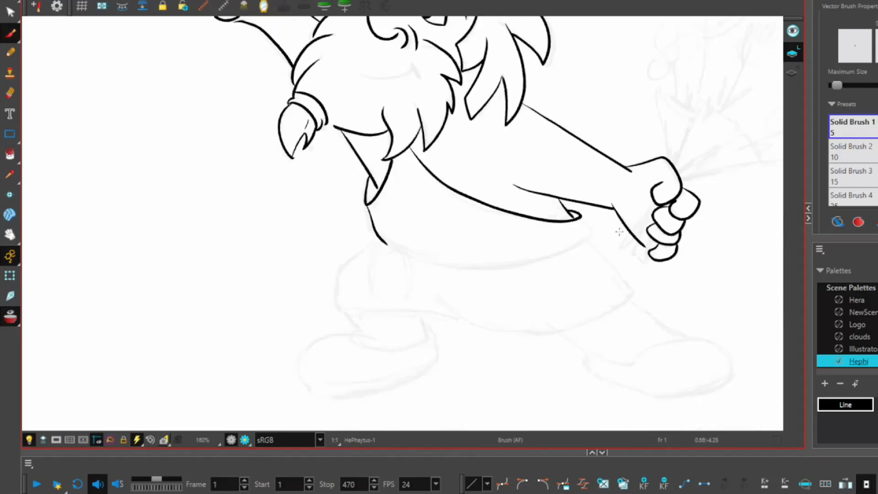
{"action": "left_click_drag", "start_coordinate": [578, 213], "coordinate": [401, 254]}
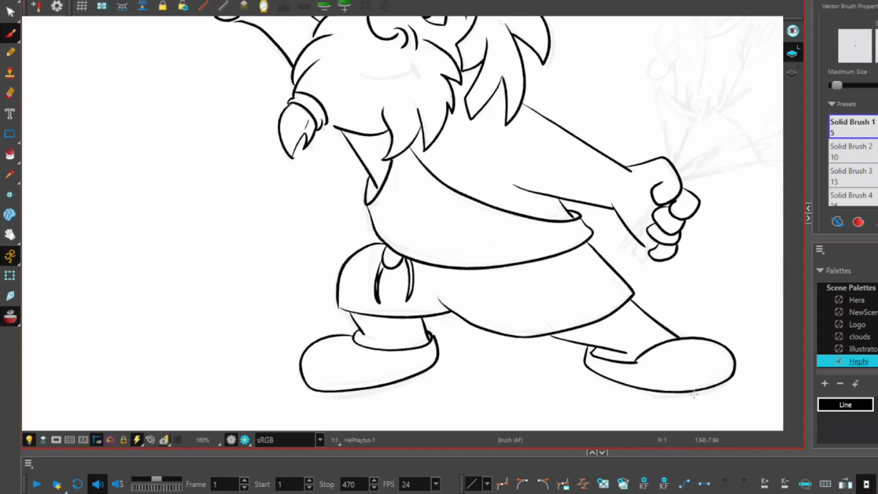
- Erase and redraw the opening line of the far shoe, and ink the smile in the beard
{"action": "key", "text": "alt+e"}
{"action": "key", "text": "alt+b"}
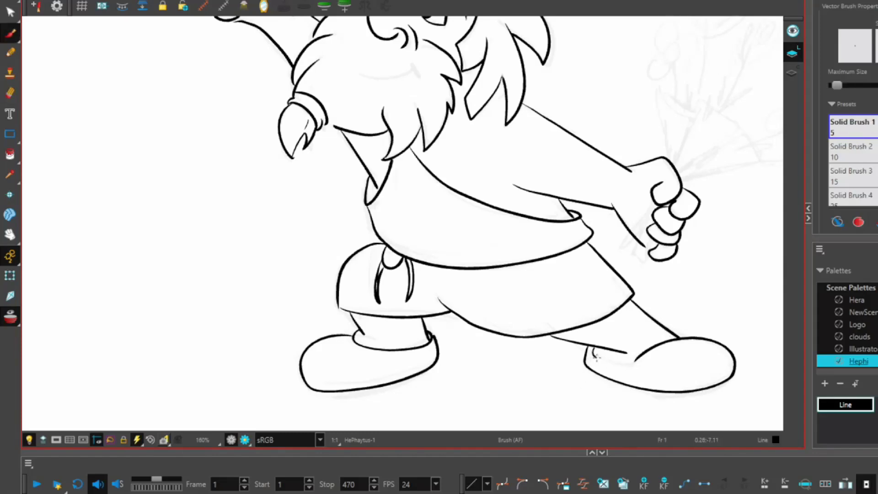
{"action": "scroll", "coordinate": [636, 356], "scroll_direction": "down", "scroll_amount": 3}
{"action": "scroll", "coordinate": [422, 310], "scroll_direction": "up", "scroll_amount": 3}
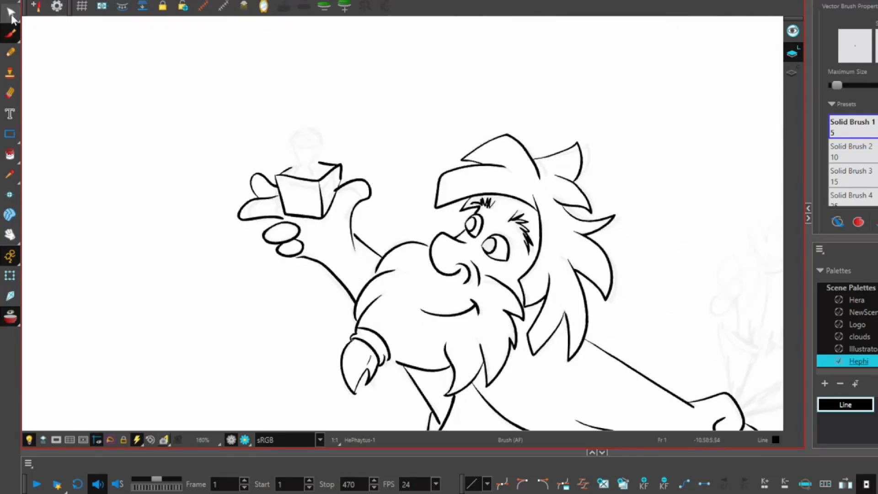
- Clean up the box's side edges and the junction with the thumb using the Contour Editor
{"action": "left_click", "coordinate": [11, 13]}
{"action": "scroll", "coordinate": [284, 109], "scroll_direction": "up", "scroll_amount": 9}
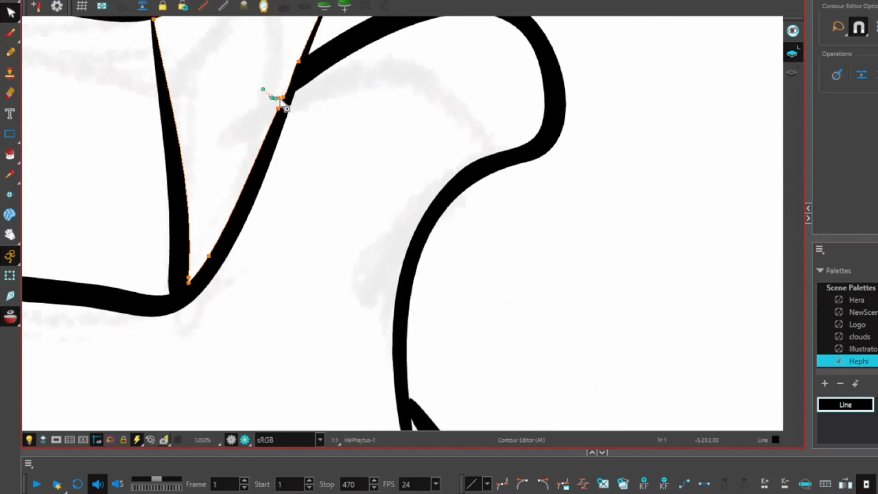
{"action": "left_click_drag", "start_coordinate": [276, 107], "coordinate": [290, 94]}
{"action": "scroll", "coordinate": [333, 88], "scroll_direction": "down", "scroll_amount": 3}
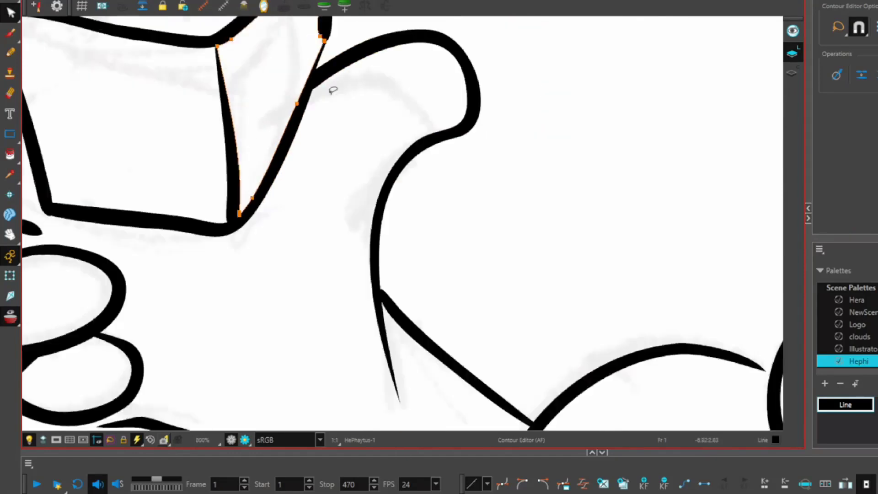
{"action": "scroll", "coordinate": [321, 90], "scroll_direction": "up", "scroll_amount": 3}
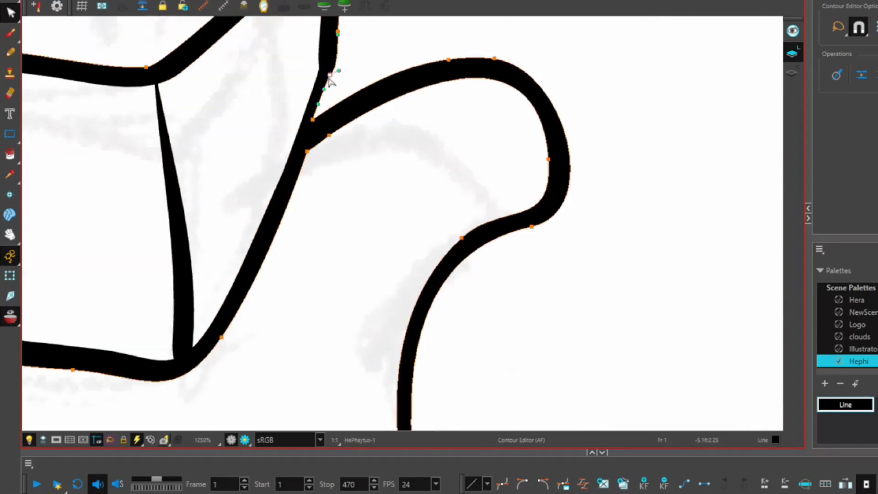
{"action": "scroll", "coordinate": [358, 142], "scroll_direction": "down", "scroll_amount": 1}
{"action": "scroll", "coordinate": [358, 142], "scroll_direction": "up", "scroll_amount": 1}
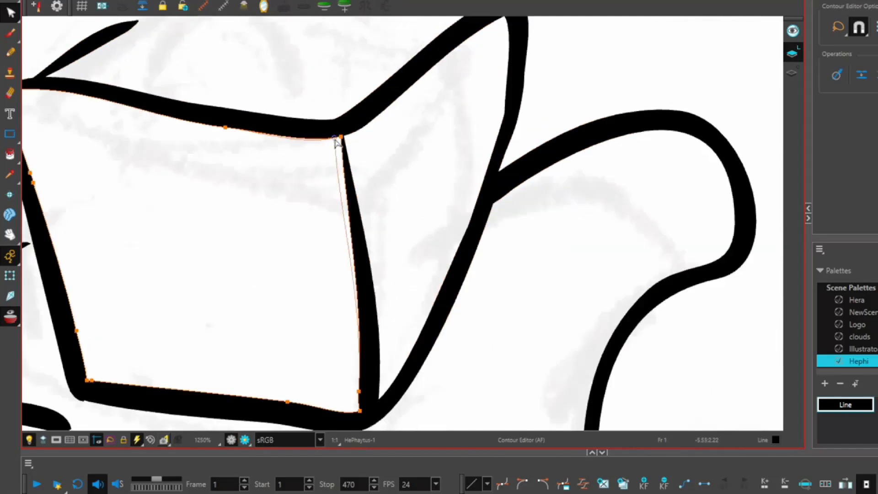
- Reshape the contour points at the box's upper-left corner into one sharp corner
{"action": "scroll", "coordinate": [298, 144], "scroll_direction": "up", "scroll_amount": 2}
{"action": "left_click", "coordinate": [166, 125]}
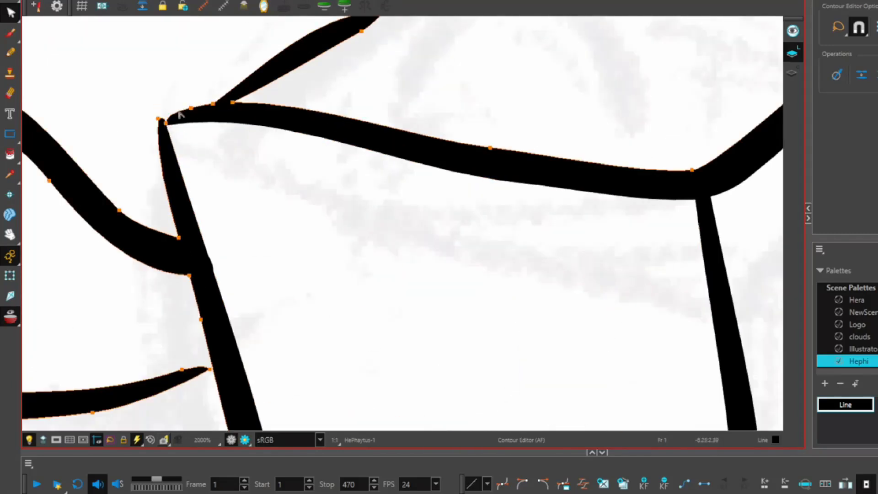
{"action": "scroll", "coordinate": [180, 114], "scroll_direction": "up", "scroll_amount": 3}
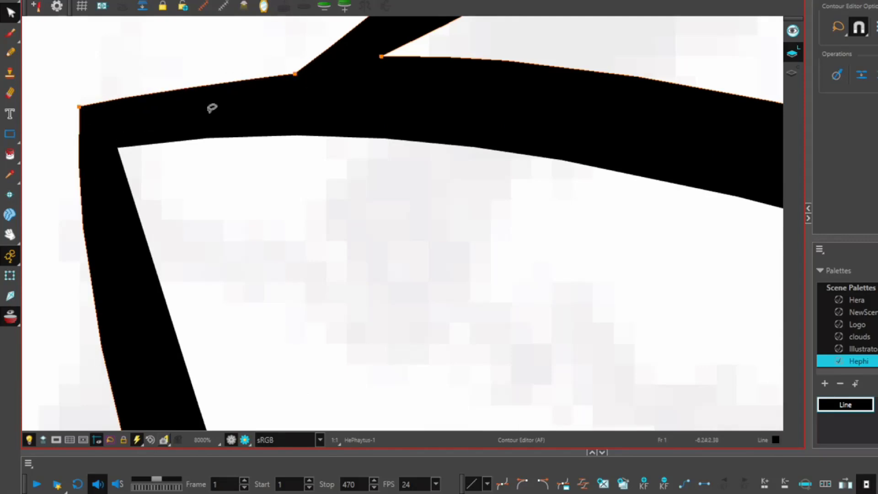
{"action": "scroll", "coordinate": [211, 108], "scroll_direction": "down", "scroll_amount": 5}
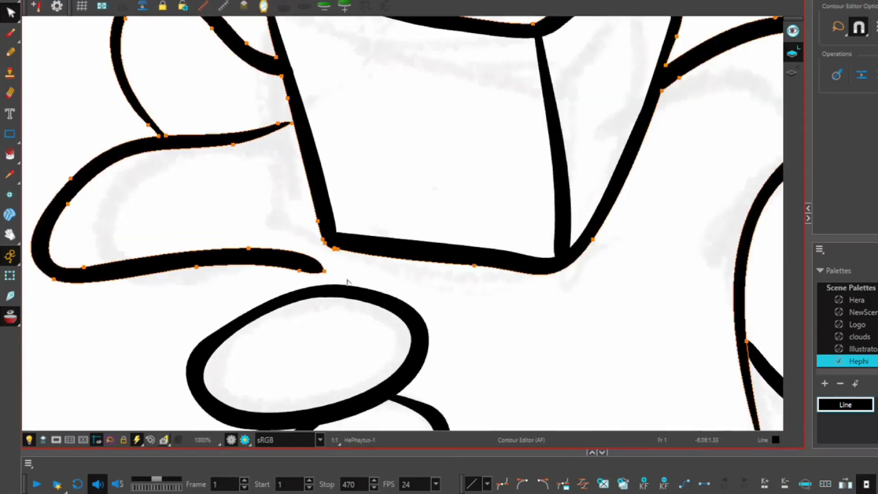
- Extend the end of the finger line beneath the box to meet the oval fingertip below it
{"action": "scroll", "coordinate": [347, 282], "scroll_direction": "up", "scroll_amount": 1}
{"action": "left_click", "coordinate": [326, 241]}
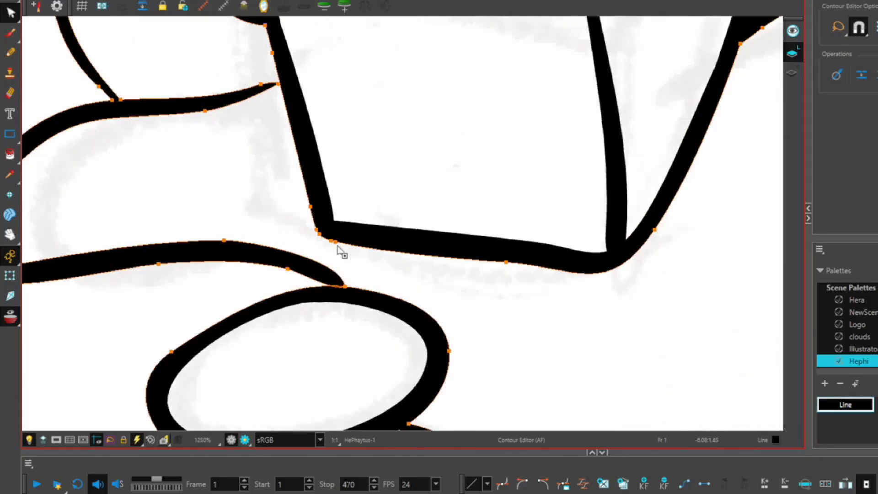
{"action": "left_click_drag", "start_coordinate": [10, 12], "coordinate": [68, 53]}
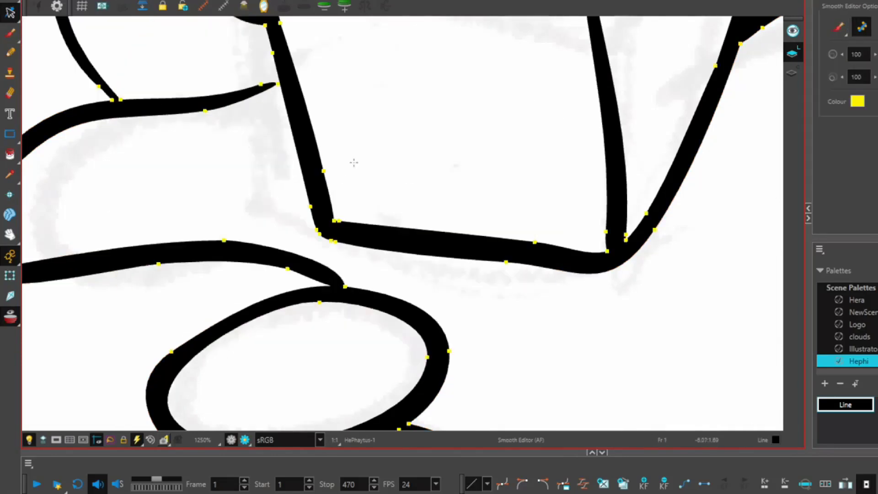
{"action": "left_click_drag", "start_coordinate": [9, 13], "coordinate": [59, 10]}
{"action": "scroll", "coordinate": [344, 209], "scroll_direction": "down", "scroll_amount": 4}
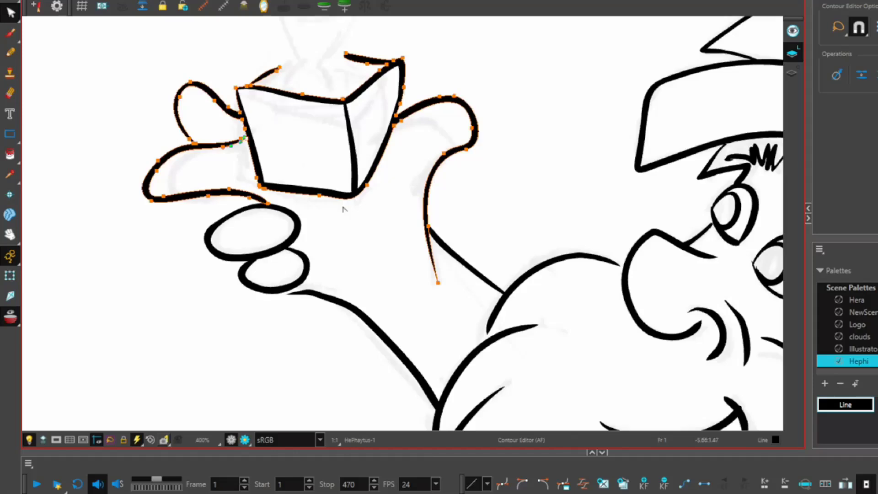
{"action": "scroll", "coordinate": [344, 209], "scroll_direction": "up", "scroll_amount": 4}
{"action": "mouse_move", "coordinate": [343, 286]}
{"action": "left_mouse_down"}
{"action": "mouse_move", "coordinate": [445, 338]}
{"action": "mouse_move", "coordinate": [331, 245]}
{"action": "mouse_move", "coordinate": [345, 280]}
{"action": "left_mouse_up"}
- Join the tapered end of the moustache curve to the nose outline with the Contour Editor
{"action": "scroll", "coordinate": [562, 212], "scroll_direction": "down", "scroll_amount": 4}
{"action": "scroll", "coordinate": [170, 379], "scroll_direction": "up", "scroll_amount": 4}
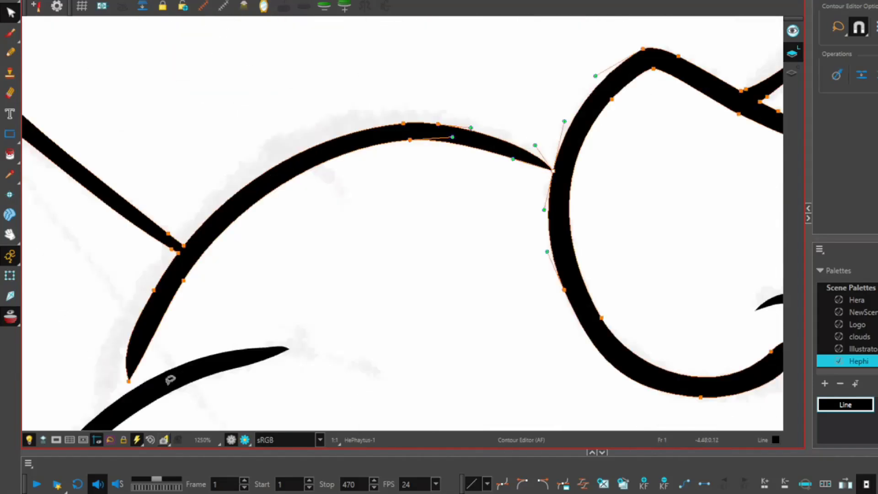
{"action": "scroll", "coordinate": [170, 378], "scroll_direction": "down", "scroll_amount": 4}
- Clean up the line ends at the tips of the tied beard tuft
{"action": "scroll", "coordinate": [418, 222], "scroll_direction": "up", "scroll_amount": 3}
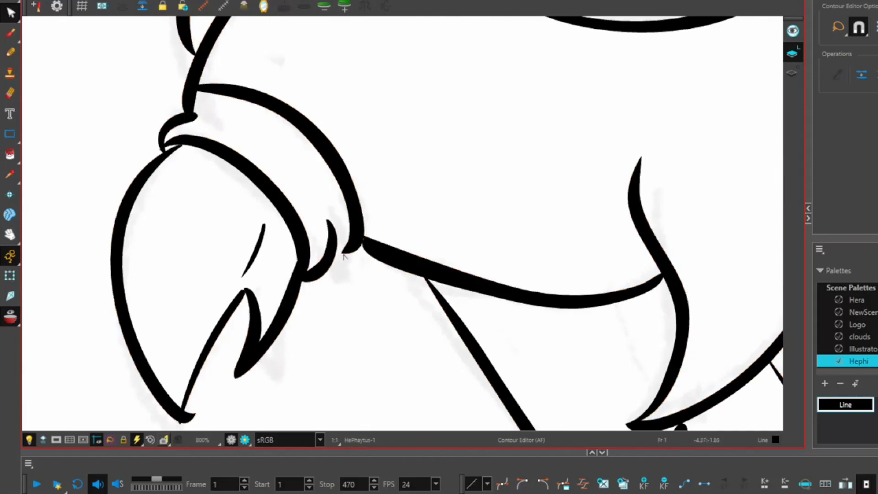
{"action": "scroll", "coordinate": [311, 297], "scroll_direction": "up", "scroll_amount": 4}
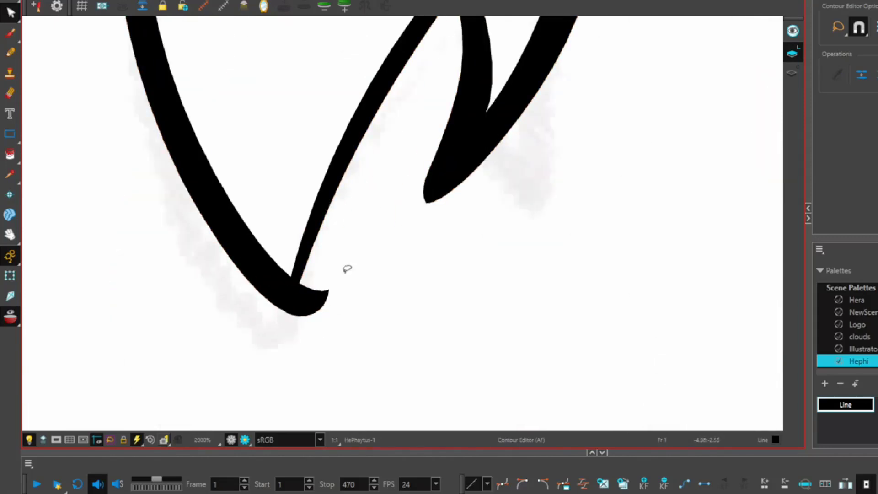
{"action": "scroll", "coordinate": [346, 269], "scroll_direction": "up", "scroll_amount": 2}
{"action": "left_click", "coordinate": [400, 196]}
{"action": "scroll", "coordinate": [512, 130], "scroll_direction": "down", "scroll_amount": 3}
- Close the gap between the beard's lower line and the beard tie by moving its contour points
{"action": "scroll", "coordinate": [525, 210], "scroll_direction": "up", "scroll_amount": 5}
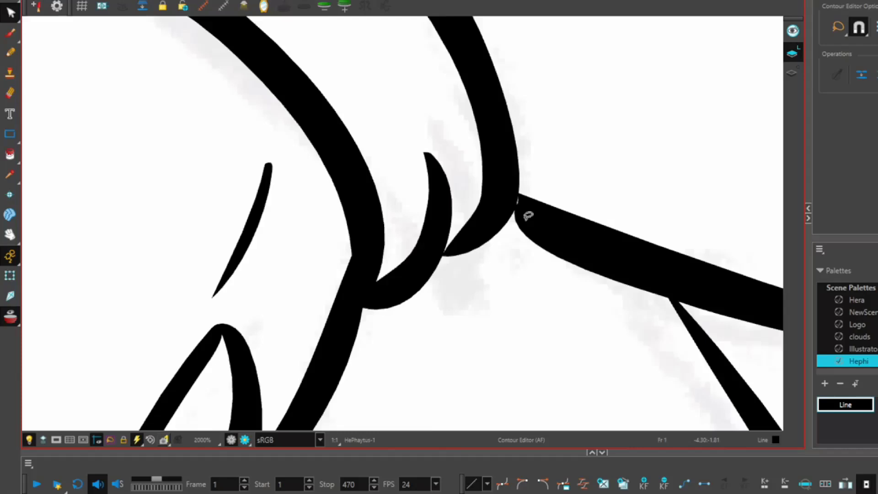
{"action": "left_click", "coordinate": [516, 187]}
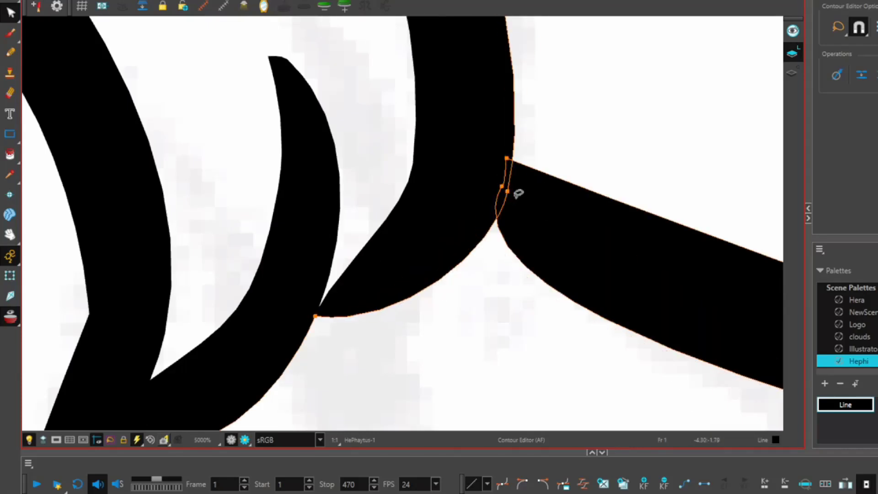
{"action": "scroll", "coordinate": [623, 136], "scroll_direction": "down", "scroll_amount": 4}
- Join the curled upper end of the beard tie to the tuft's outline
{"action": "scroll", "coordinate": [382, 151], "scroll_direction": "up", "scroll_amount": 5}
{"action": "scroll", "coordinate": [478, 138], "scroll_direction": "down", "scroll_amount": 6}
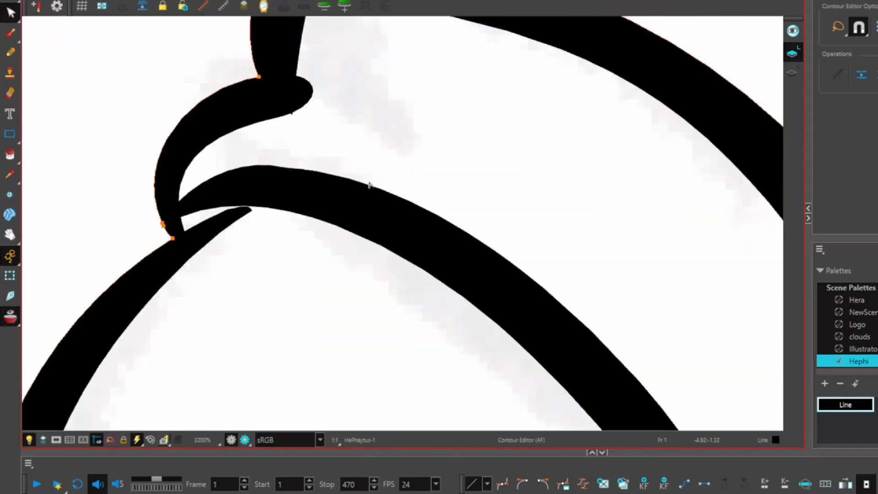
{"action": "scroll", "coordinate": [323, 251], "scroll_direction": "down", "scroll_amount": 2}
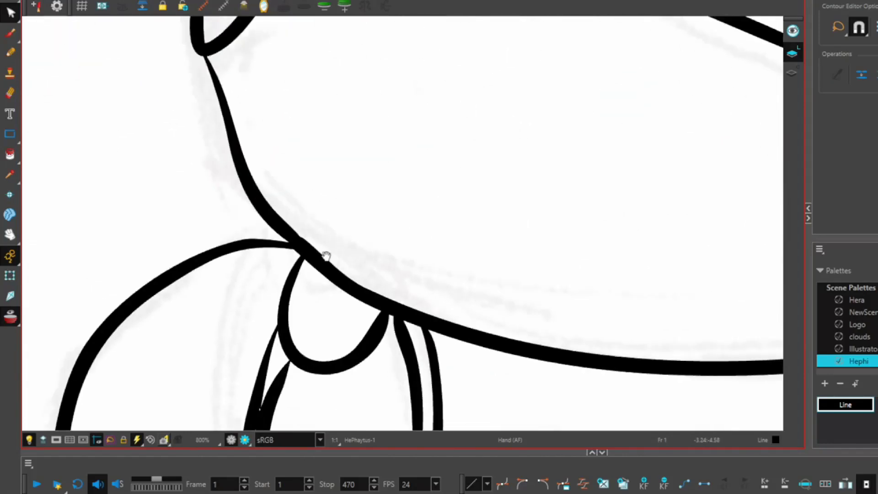
- Reshape the shorts' lower-left corner by adjusting the Bezier handles of its outer contour point
{"action": "scroll", "coordinate": [330, 254], "scroll_direction": "up", "scroll_amount": 4}
{"action": "mouse_move", "coordinate": [163, 288]}
{"action": "left_mouse_down"}
{"action": "mouse_move", "coordinate": [160, 315]}
{"action": "mouse_move", "coordinate": [157, 293]}
{"action": "mouse_move", "coordinate": [137, 302]}
{"action": "mouse_move", "coordinate": [148, 317]}
{"action": "left_mouse_up"}
{"action": "key", "text": "ctrl+z"}
{"action": "scroll", "coordinate": [178, 302], "scroll_direction": "up", "scroll_amount": 4}
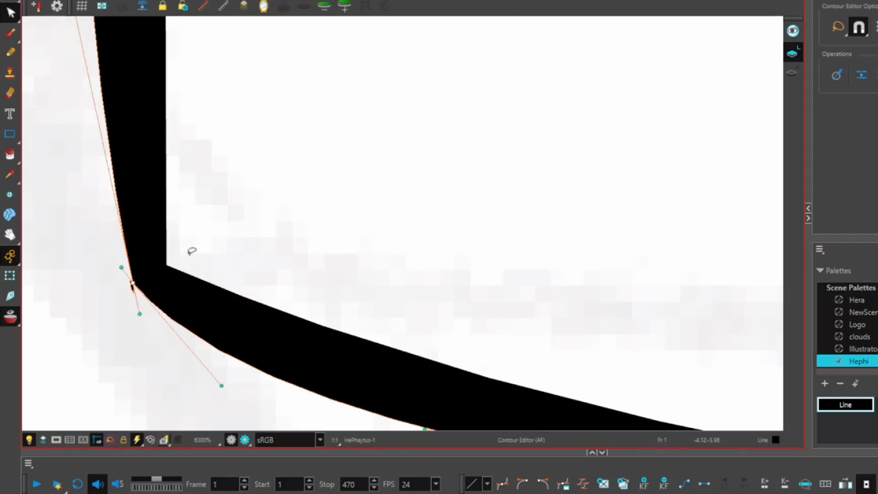
{"action": "mouse_move", "coordinate": [221, 385]}
{"action": "left_mouse_down"}
{"action": "mouse_move", "coordinate": [137, 304]}
{"action": "mouse_move", "coordinate": [132, 396]}
{"action": "mouse_move", "coordinate": [143, 319]}
{"action": "left_mouse_up"}
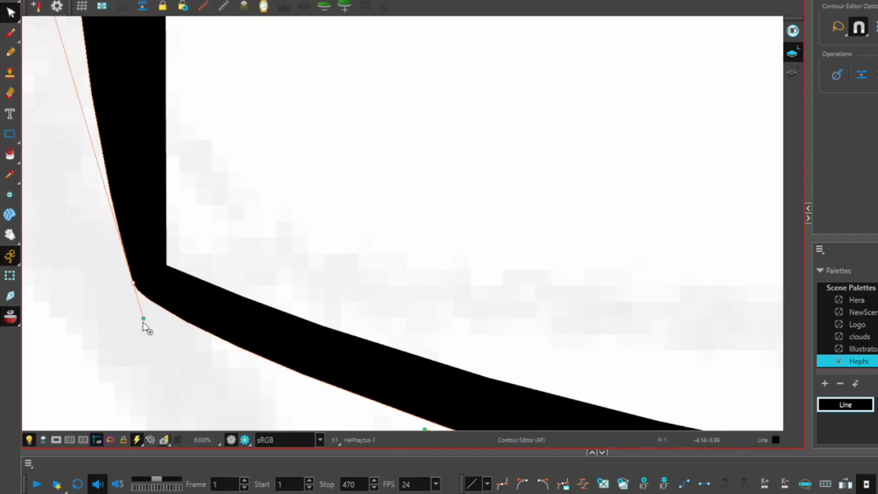
{"action": "scroll", "coordinate": [288, 82], "scroll_direction": "down", "scroll_amount": 6}
- Refine the shorts' upper curve near the tunic and the inner contour of their left side
{"action": "left_click_drag", "start_coordinate": [526, 64], "coordinate": [497, 82]}
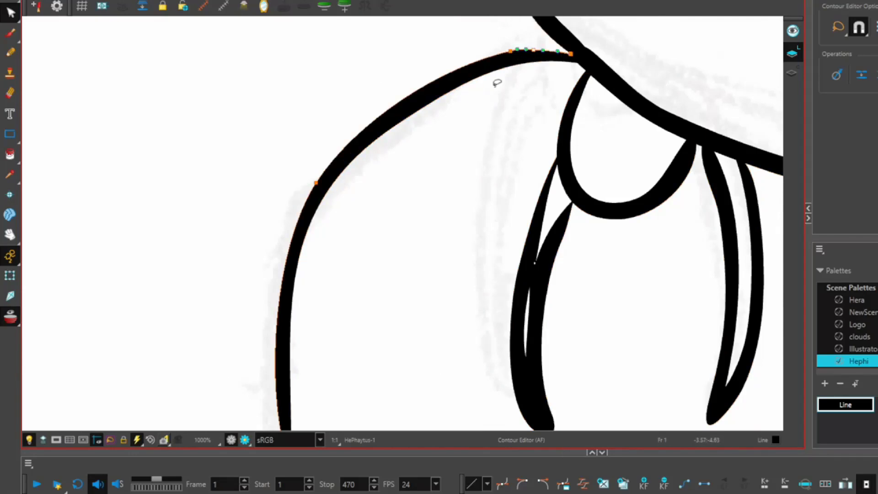
{"action": "scroll", "coordinate": [382, 153], "scroll_direction": "down", "scroll_amount": 3}
{"action": "key", "text": "ctrl+a"}
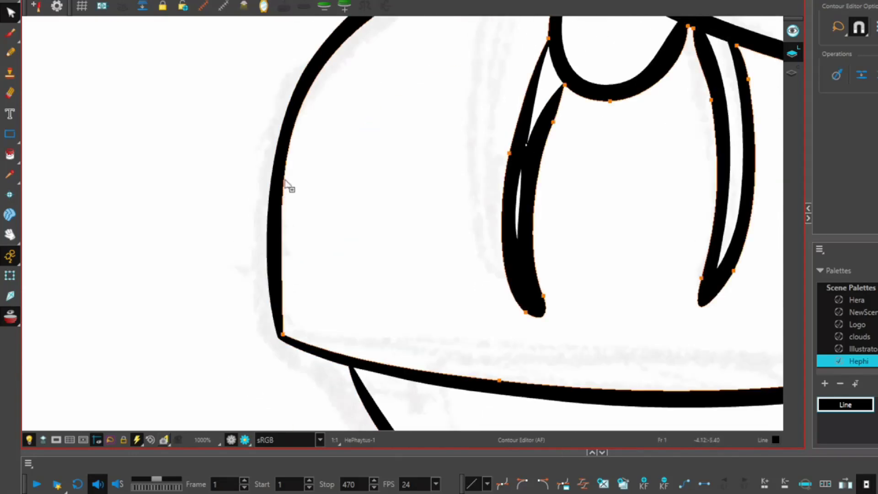
{"action": "scroll", "coordinate": [412, 275], "scroll_direction": "down", "scroll_amount": 4}
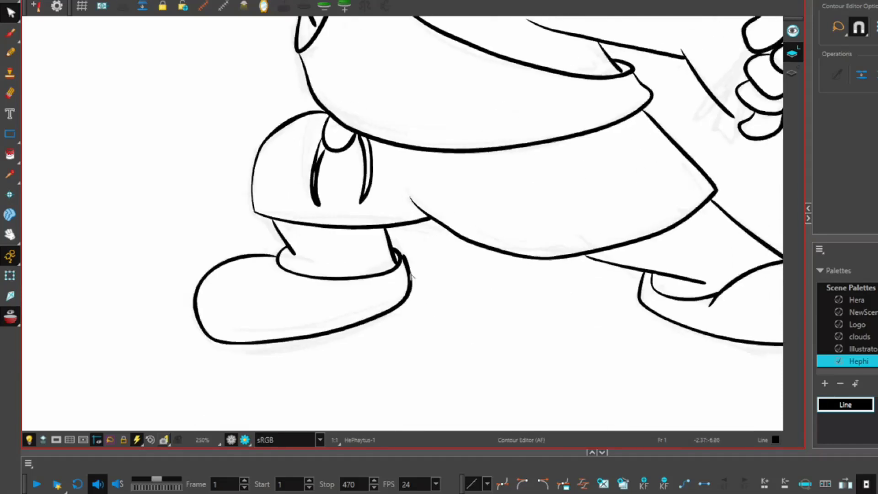
- Join the top of the near shoe's heel outline to its ankle opening
{"action": "scroll", "coordinate": [412, 276], "scroll_direction": "up", "scroll_amount": 5}
{"action": "scroll", "coordinate": [561, 184], "scroll_direction": "down", "scroll_amount": 2}
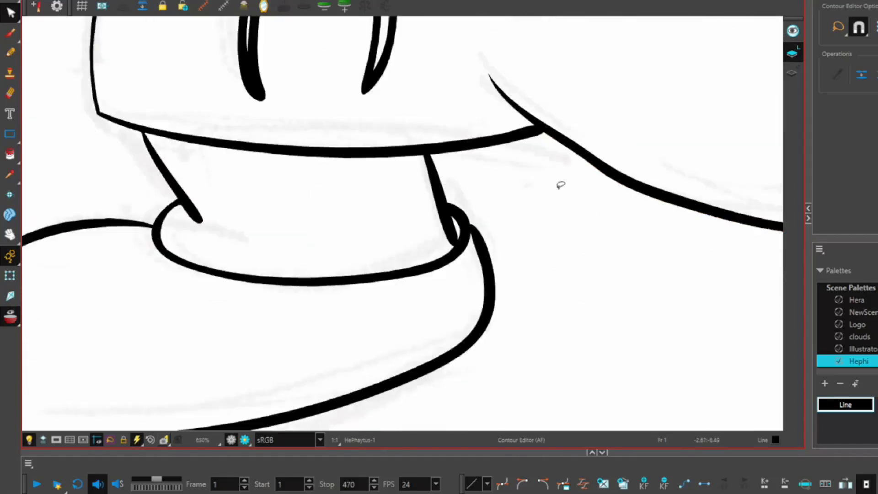
{"action": "scroll", "coordinate": [674, 156], "scroll_direction": "down", "scroll_amount": 2}
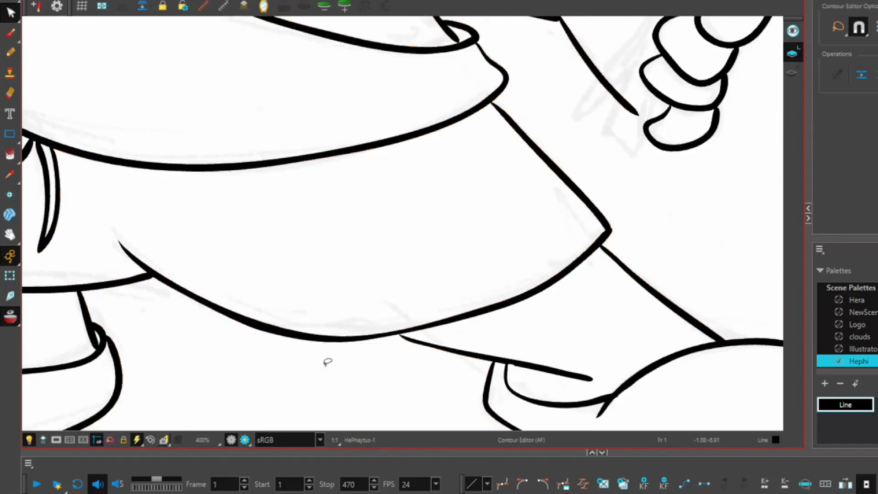
- Join the upper end of the far leg's back line to the shorts' lower hem
{"action": "scroll", "coordinate": [506, 358], "scroll_direction": "up", "scroll_amount": 3}
{"action": "left_click", "coordinate": [505, 320]}
{"action": "scroll", "coordinate": [155, 322], "scroll_direction": "up", "scroll_amount": 5}
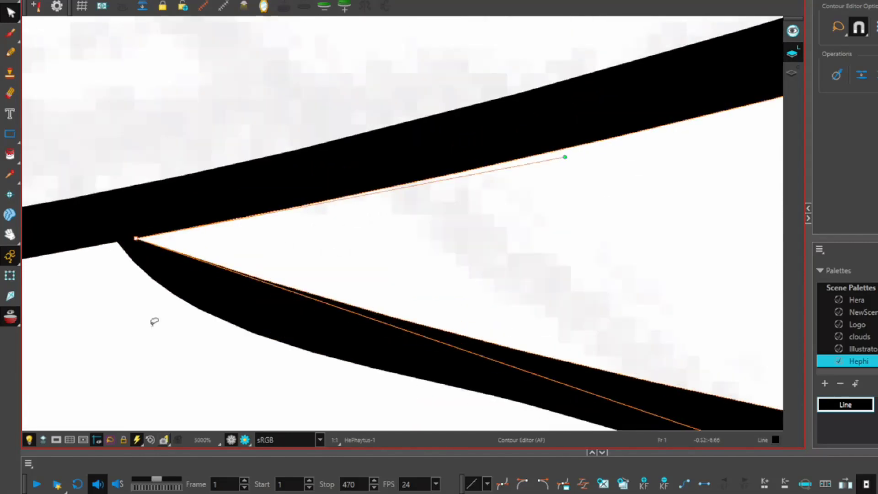
{"action": "scroll", "coordinate": [564, 251], "scroll_direction": "down", "scroll_amount": 5}
- Clean up the lower contour of the far shoe's top line beside the ankle opening
{"action": "scroll", "coordinate": [376, 243], "scroll_direction": "down", "scroll_amount": 2}
{"action": "scroll", "coordinate": [352, 256], "scroll_direction": "up", "scroll_amount": 1}
{"action": "left_click", "coordinate": [352, 255]}
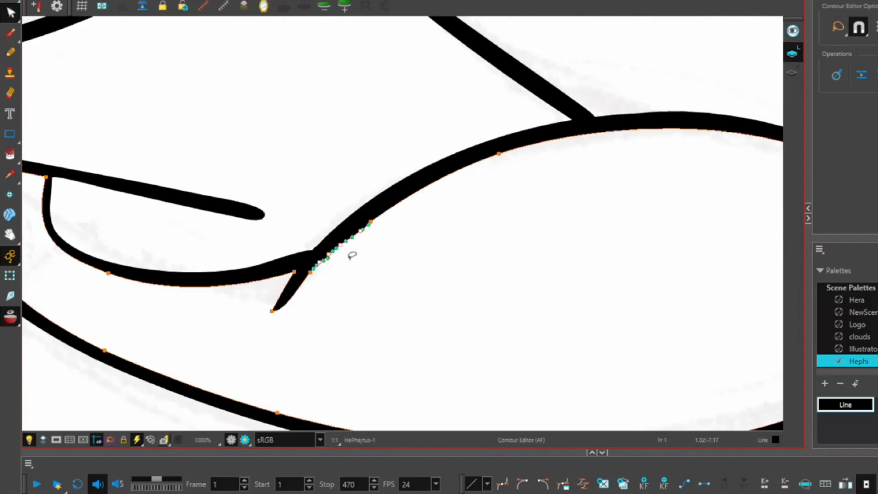
{"action": "left_click", "coordinate": [368, 229]}
- Extend the underside line of the lowered fist to meet the little finger's outline
{"action": "scroll", "coordinate": [480, 196], "scroll_direction": "down", "scroll_amount": 5}
{"action": "scroll", "coordinate": [537, 320], "scroll_direction": "up", "scroll_amount": 2}
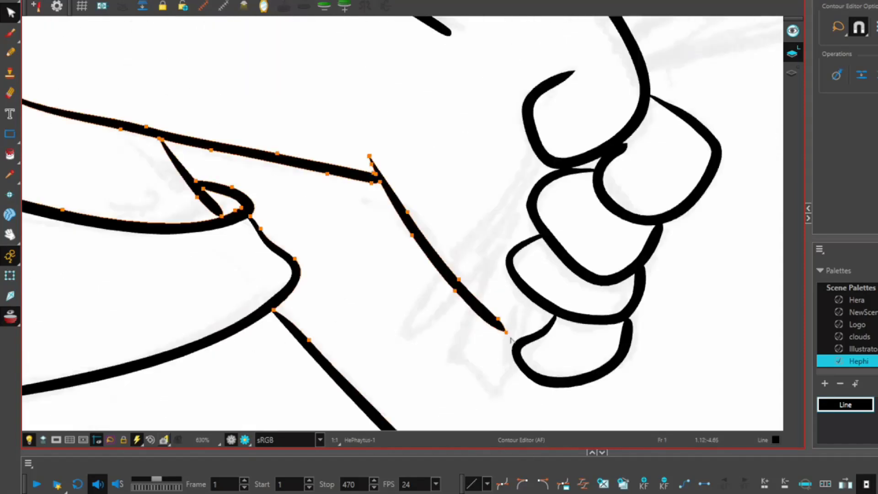
{"action": "scroll", "coordinate": [537, 356], "scroll_direction": "down", "scroll_amount": 3}
{"action": "scroll", "coordinate": [538, 358], "scroll_direction": "down", "scroll_amount": 2}
{"action": "scroll", "coordinate": [210, 182], "scroll_direction": "up", "scroll_amount": 3}
{"action": "scroll", "coordinate": [231, 288], "scroll_direction": "down", "scroll_amount": 1}
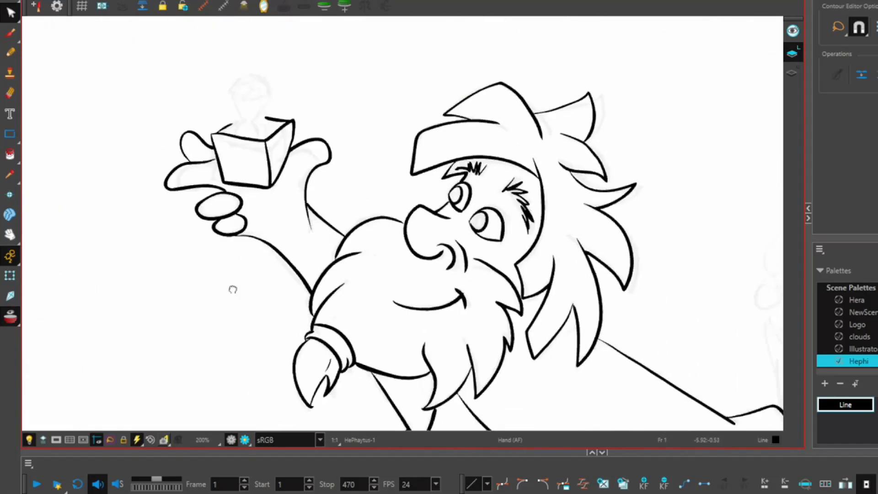
- Tidy the contour points where the lines meet at the inner corner of the larger eye
{"action": "scroll", "coordinate": [416, 379], "scroll_direction": "up", "scroll_amount": 1}
{"action": "scroll", "coordinate": [405, 330], "scroll_direction": "up", "scroll_amount": 9}
{"action": "left_click", "coordinate": [405, 330]}
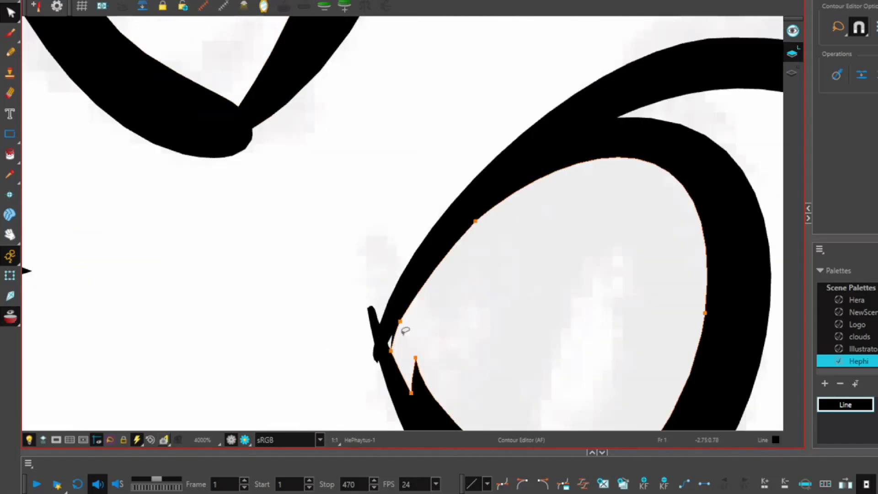
{"action": "left_click", "coordinate": [379, 350]}
{"action": "scroll", "coordinate": [380, 349], "scroll_direction": "down", "scroll_amount": 10}
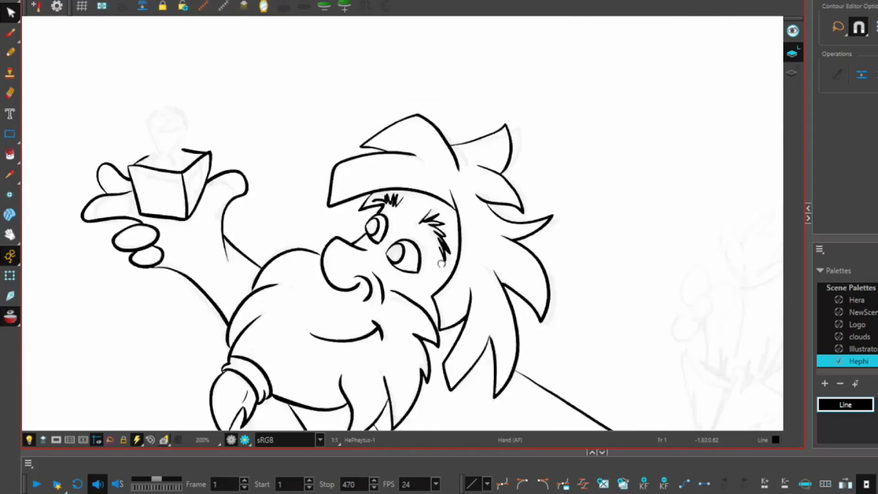
- Delete the stray crease line beside the nostril curve
{"action": "scroll", "coordinate": [525, 251], "scroll_direction": "up", "scroll_amount": 1}
{"action": "scroll", "coordinate": [650, 214], "scroll_direction": "down", "scroll_amount": 1}
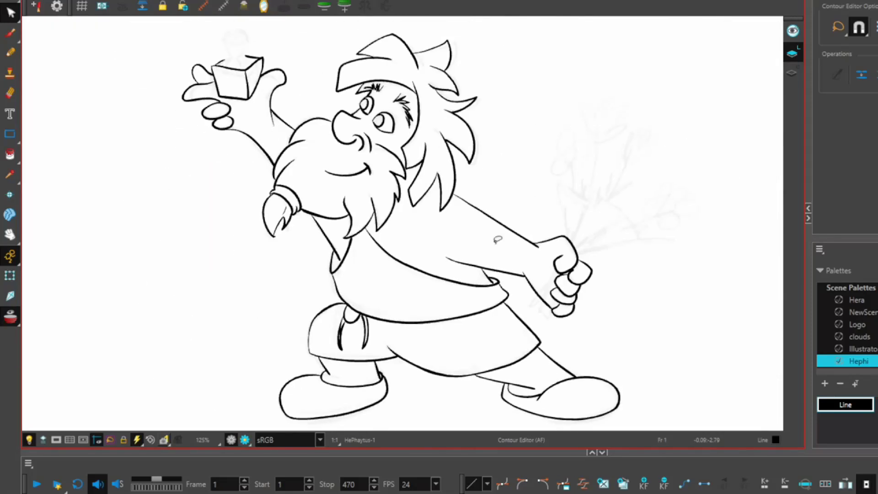
{"action": "scroll", "coordinate": [592, 112], "scroll_direction": "up", "scroll_amount": 5}
{"action": "key", "text": "alt+s"}
{"action": "left_click", "coordinate": [284, 183]}
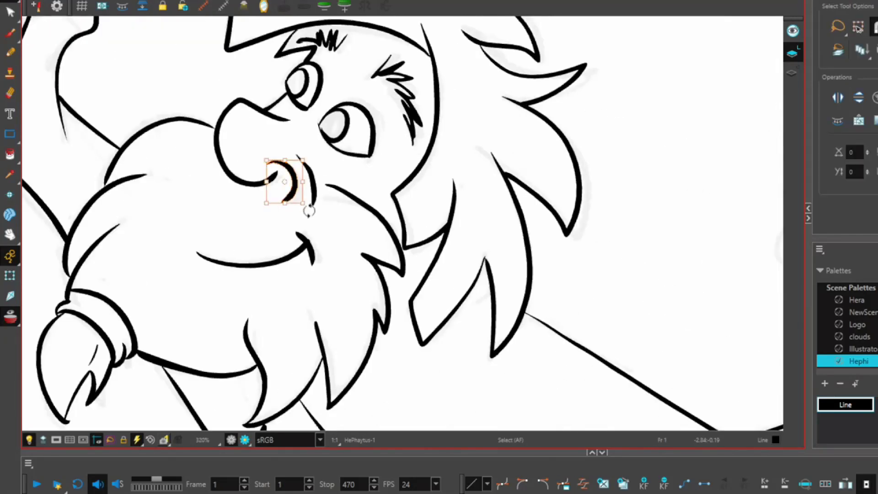
{"action": "key", "text": "alt+q"}
- Try to stretch the beard's upper edge line until it meets the nostril curve
{"action": "left_click", "coordinate": [327, 186]}
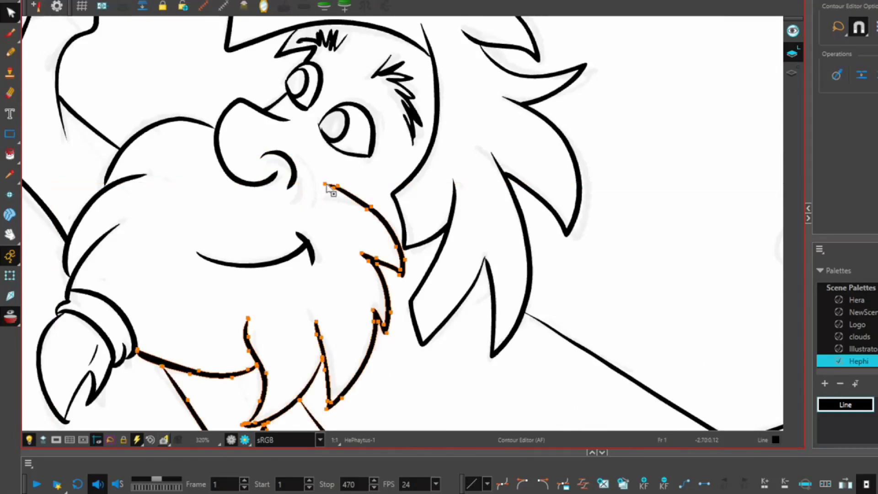
{"action": "scroll", "coordinate": [343, 191], "scroll_direction": "up", "scroll_amount": 2}
{"action": "key", "text": "Escape"}
{"action": "scroll", "coordinate": [389, 160], "scroll_direction": "down", "scroll_amount": 5}
{"action": "scroll", "coordinate": [429, 130], "scroll_direction": "up", "scroll_amount": 4}
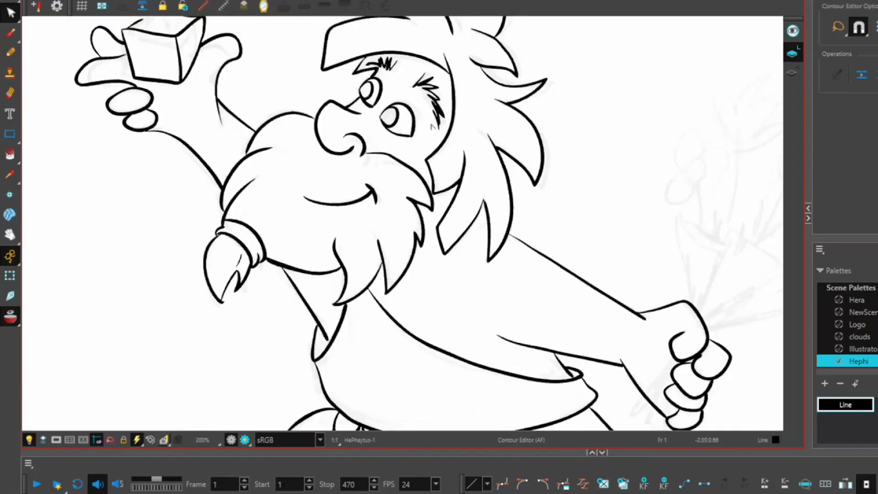
{"action": "scroll", "coordinate": [320, 184], "scroll_direction": "up", "scroll_amount": 2}
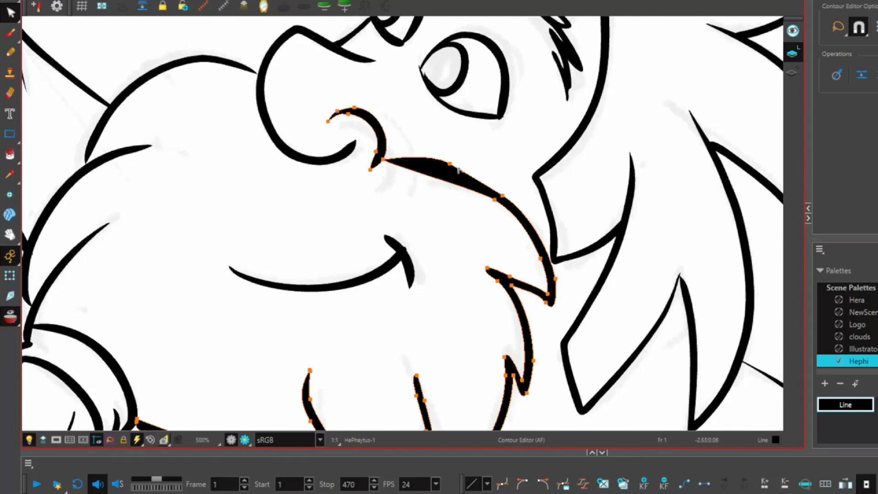
{"action": "scroll", "coordinate": [430, 179], "scroll_direction": "down", "scroll_amount": 5}
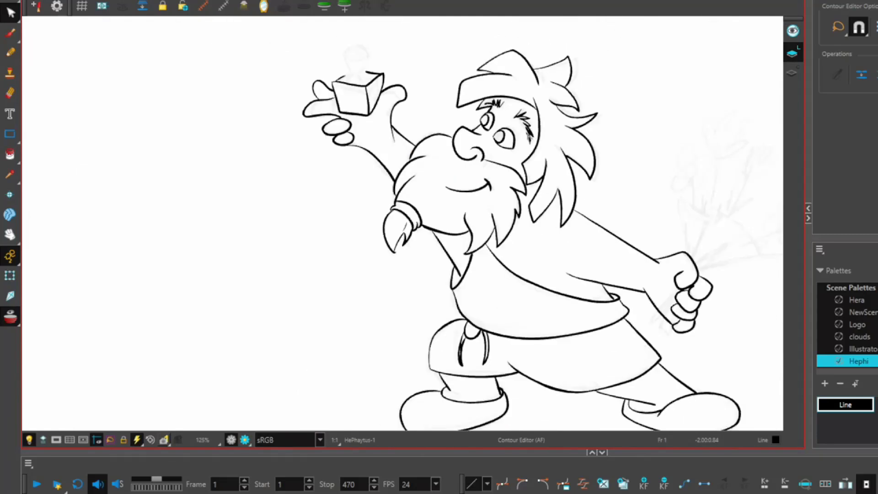
{"action": "scroll", "coordinate": [386, 229], "scroll_direction": "up", "scroll_amount": 5}
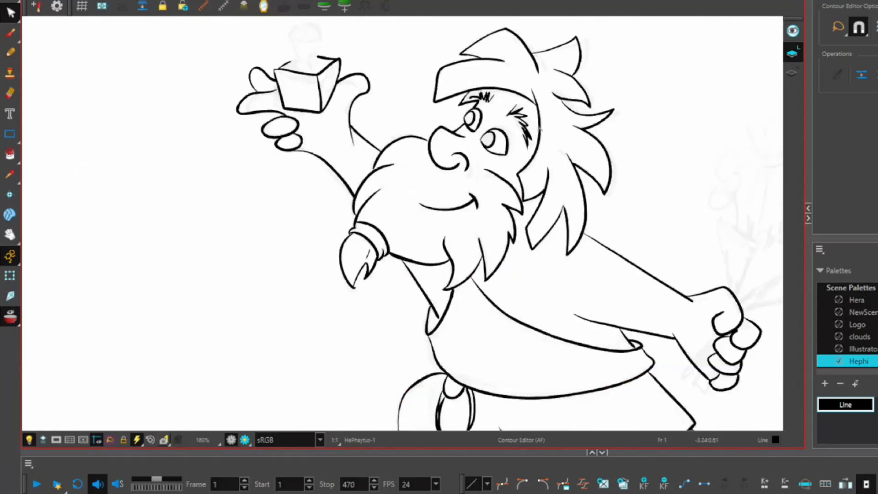
- Draw a thin brush line below the nostril connecting the nose outline to the beard's upper edge
{"action": "key", "text": "alt+b"}
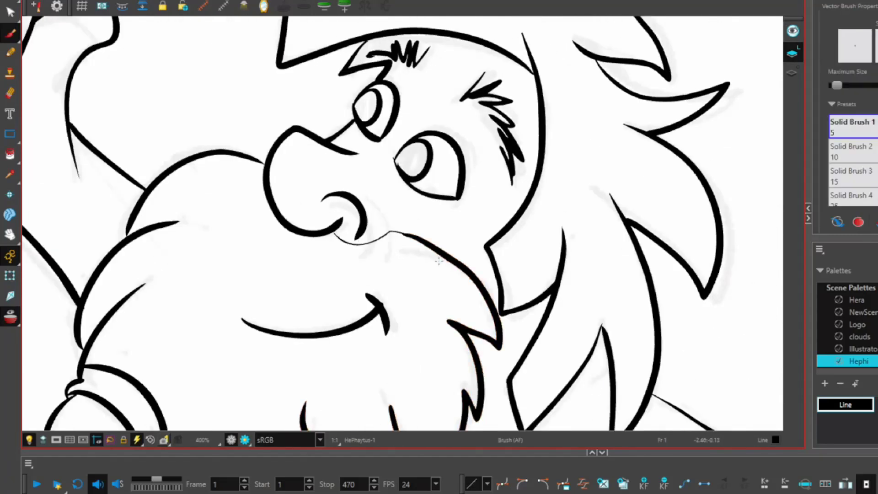
{"action": "scroll", "coordinate": [438, 261], "scroll_direction": "down", "scroll_amount": 5}
{"action": "scroll", "coordinate": [511, 236], "scroll_direction": "up", "scroll_amount": 3}
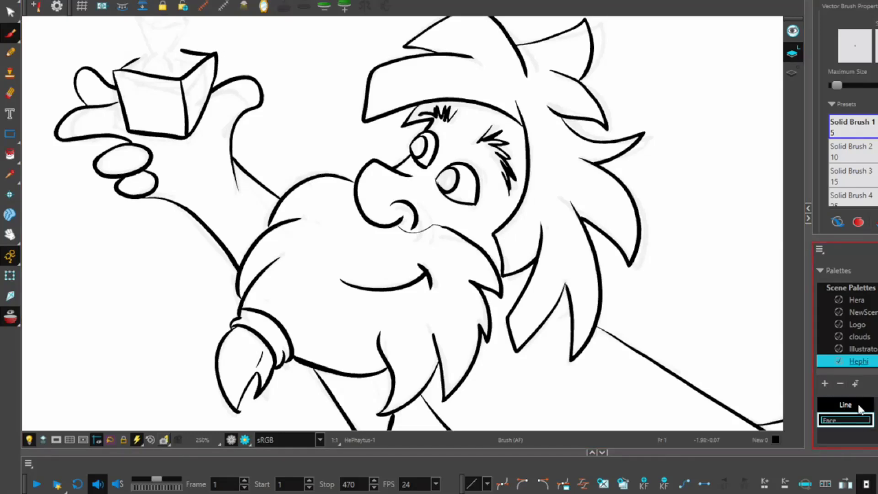
- Set the Face swatch to a skin tone of RGB 243, 203, 167 and add a second swatch named Face2
{"action": "double_click", "coordinate": [849, 419]}
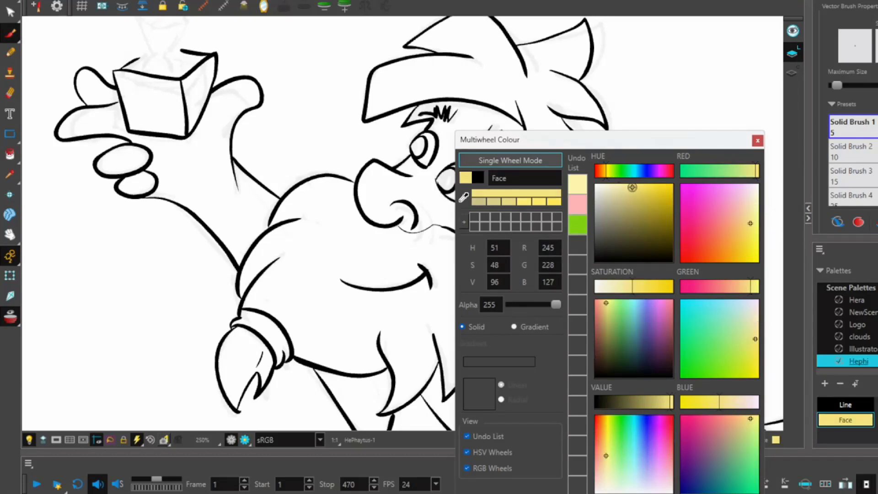
{"action": "left_click", "coordinate": [577, 204]}
{"action": "left_click", "coordinate": [843, 409]}
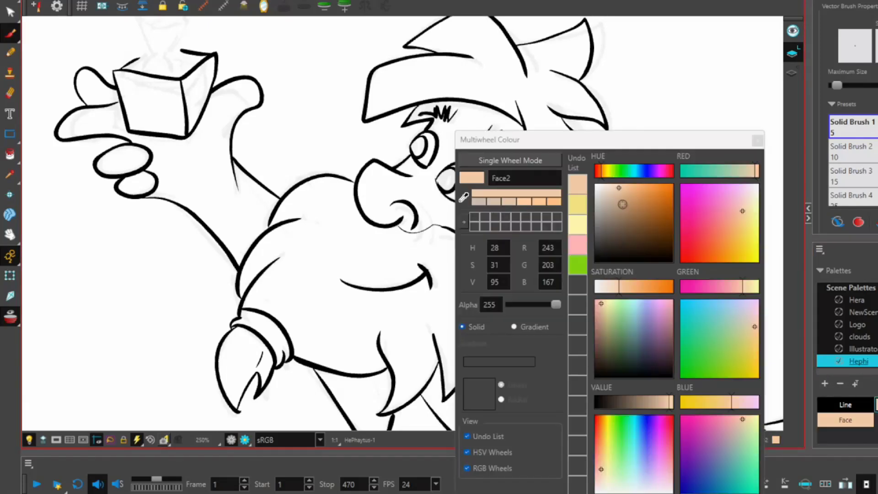
{"action": "key", "text": "Escape"}
- Fill the raised arm and hand and the lowered fist's fingers with the Face colour
{"action": "key", "text": "alt+i"}
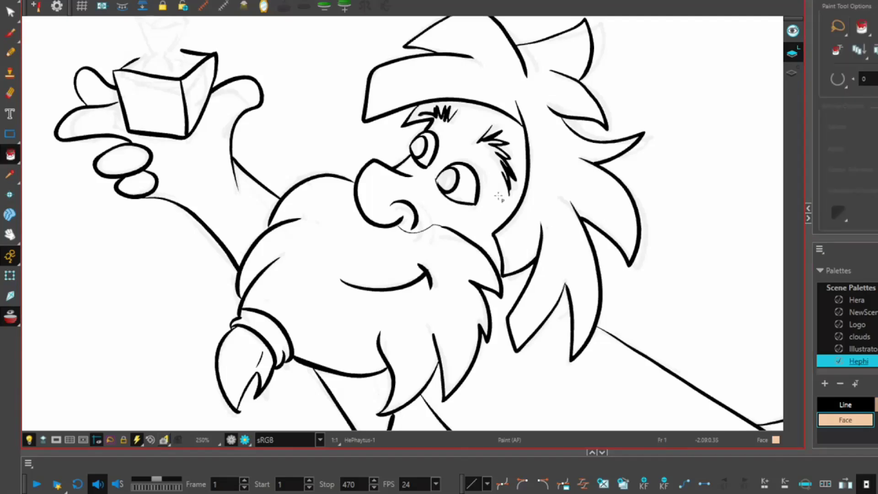
{"action": "left_click", "coordinate": [211, 192]}
{"action": "left_click", "coordinate": [138, 183]}
{"action": "left_click", "coordinate": [122, 160]}
{"action": "scroll", "coordinate": [671, 364], "scroll_direction": "down", "scroll_amount": 4}
{"action": "scroll", "coordinate": [684, 391], "scroll_direction": "up", "scroll_amount": 8}
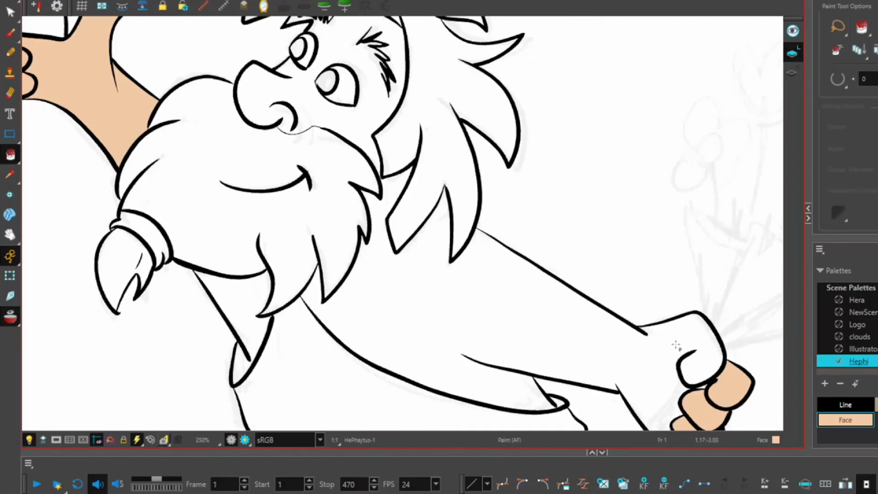
- Close the outline of the lowered arm and fill that arm, the chest and the patch below the beard with Face
{"action": "key", "text": "alt+q"}
{"action": "scroll", "coordinate": [621, 132], "scroll_direction": "down", "scroll_amount": 5}
{"action": "scroll", "coordinate": [561, 208], "scroll_direction": "up", "scroll_amount": 5}
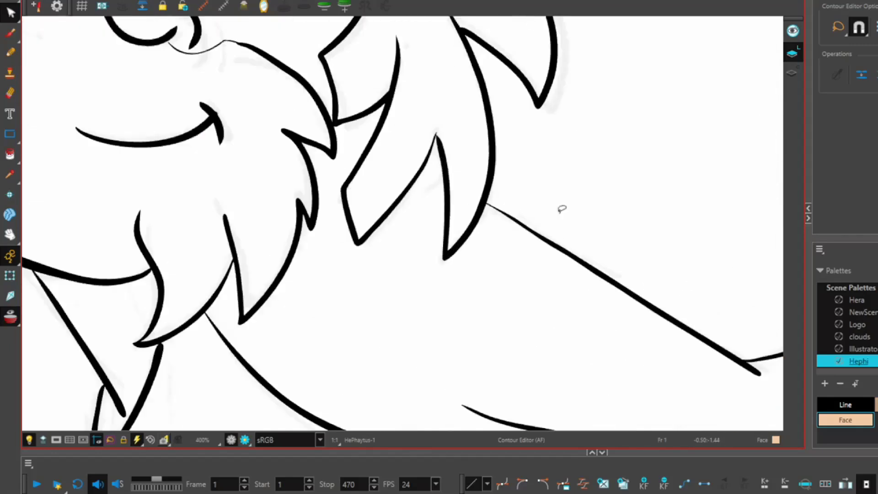
{"action": "scroll", "coordinate": [560, 208], "scroll_direction": "down", "scroll_amount": 5}
{"action": "key", "text": "alt+i"}
{"action": "left_click", "coordinate": [503, 293]}
{"action": "left_click", "coordinate": [270, 316]}
{"action": "scroll", "coordinate": [399, 131], "scroll_direction": "down", "scroll_amount": 2}
- Attach the end of the thin line under the nostril to the nose outline
{"action": "scroll", "coordinate": [398, 131], "scroll_direction": "up", "scroll_amount": 6}
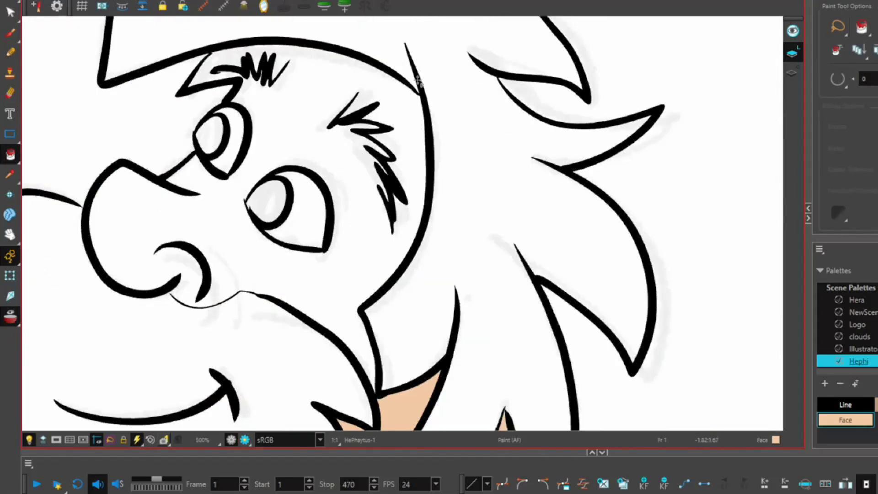
{"action": "scroll", "coordinate": [399, 189], "scroll_direction": "down", "scroll_amount": 3}
{"action": "scroll", "coordinate": [399, 189], "scroll_direction": "up", "scroll_amount": 4}
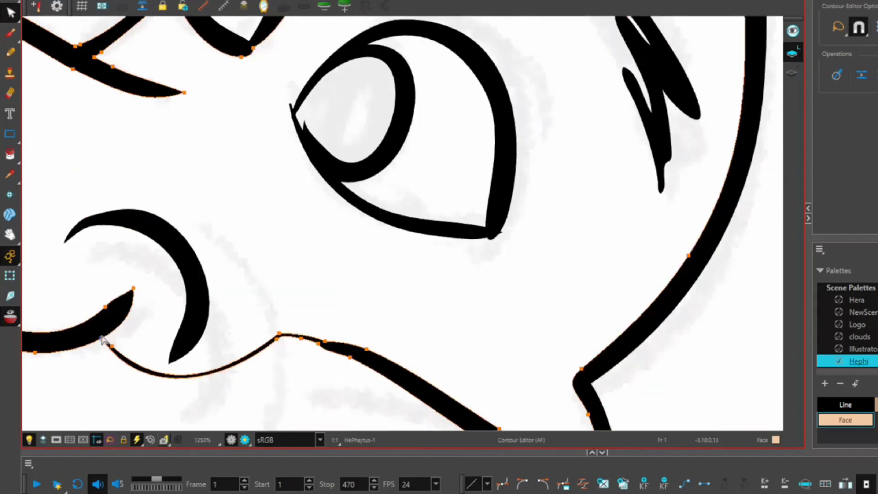
{"action": "scroll", "coordinate": [399, 189], "scroll_direction": "down", "scroll_amount": 5}
- Fill the bare legs between the shorts and the shoes with the Face colour
{"action": "scroll", "coordinate": [399, 189], "scroll_direction": "down", "scroll_amount": 3}
{"action": "scroll", "coordinate": [333, 294], "scroll_direction": "up", "scroll_amount": 3}
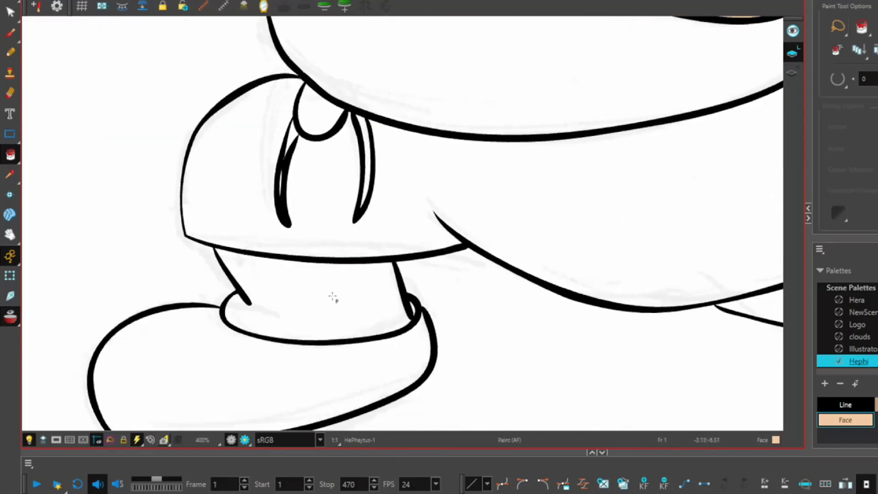
{"action": "scroll", "coordinate": [401, 373], "scroll_direction": "down", "scroll_amount": 6}
- Fill the face and nose with the Face colour, leaving the eyes unpainted
{"action": "scroll", "coordinate": [504, 190], "scroll_direction": "up", "scroll_amount": 8}
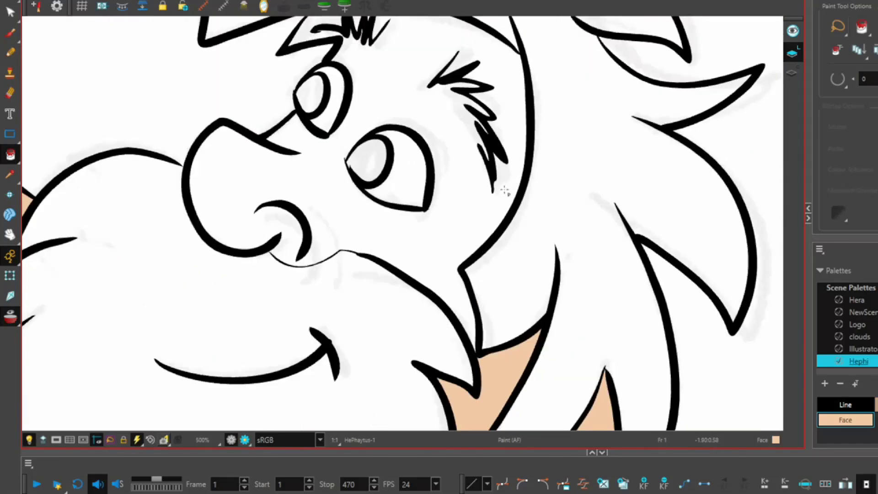
{"action": "scroll", "coordinate": [468, 195], "scroll_direction": "down", "scroll_amount": 2}
{"action": "scroll", "coordinate": [515, 197], "scroll_direction": "down", "scroll_amount": 1}
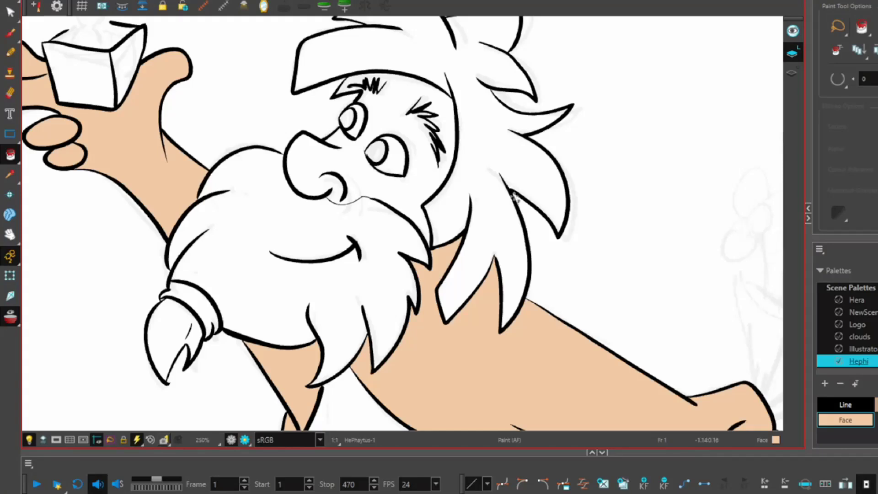
{"action": "left_click", "coordinate": [495, 243]}
- Create a dark brown Hair swatch of RGB 66, 46, 29 and fill the hair, beard and tied tuft with it
{"action": "double_click", "coordinate": [845, 420]}
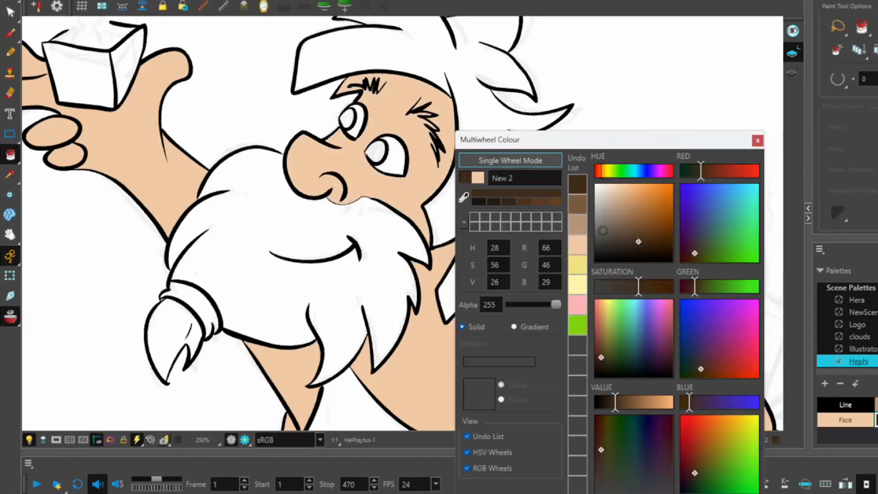
{"action": "left_click", "coordinate": [757, 141]}
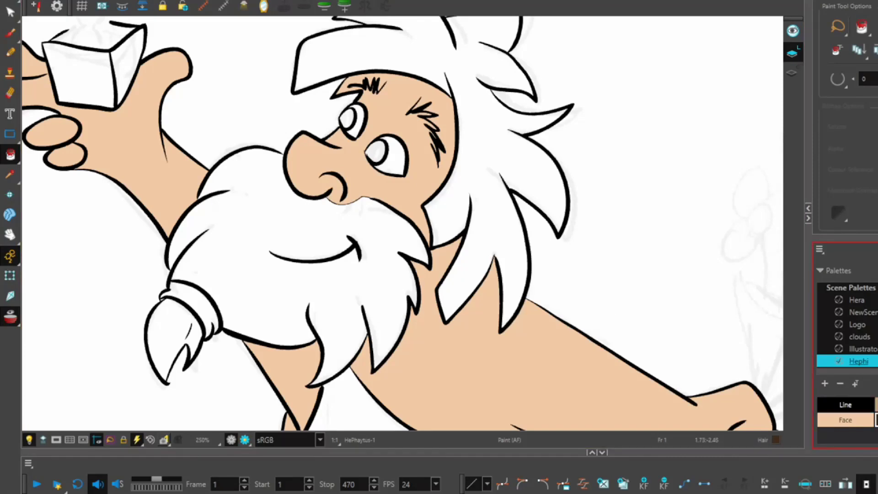
{"action": "left_click", "coordinate": [478, 233]}
{"action": "left_click", "coordinate": [372, 288]}
{"action": "left_click", "coordinate": [174, 335]}
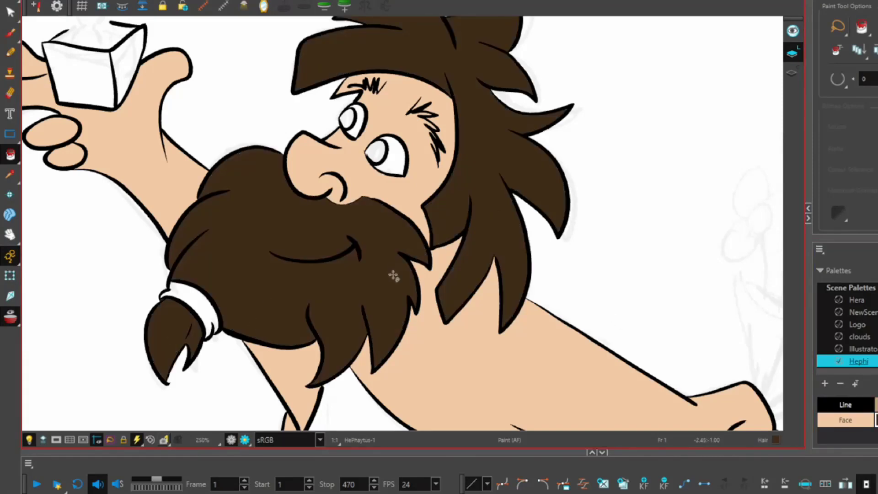
- Add a blue swatch of RGB 50, 133, 211 and fill the beard tie with it
{"action": "double_click", "coordinate": [845, 420]}
{"action": "double_click", "coordinate": [846, 419]}
{"action": "double_click", "coordinate": [846, 420]}
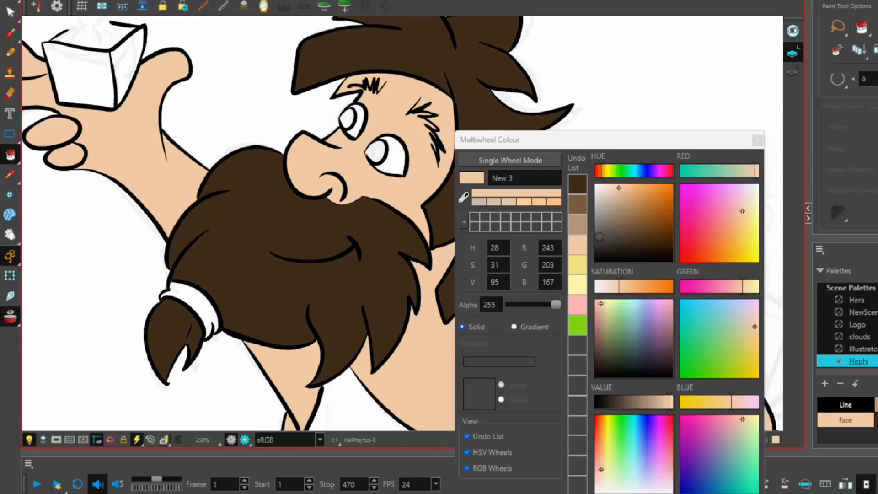
{"action": "left_click", "coordinate": [643, 170]}
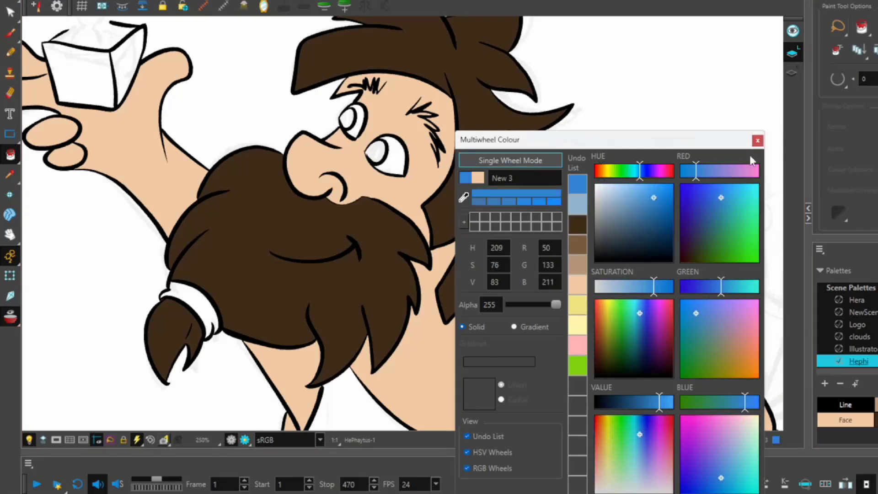
{"action": "left_click", "coordinate": [758, 141]}
{"action": "left_click", "coordinate": [208, 322]}
- Paint the smile line with a new magenta swatch and mute that swatch to a mauve of about RGB 122, 67, 88
{"action": "left_click_drag", "start_coordinate": [505, 313], "coordinate": [509, 301]}
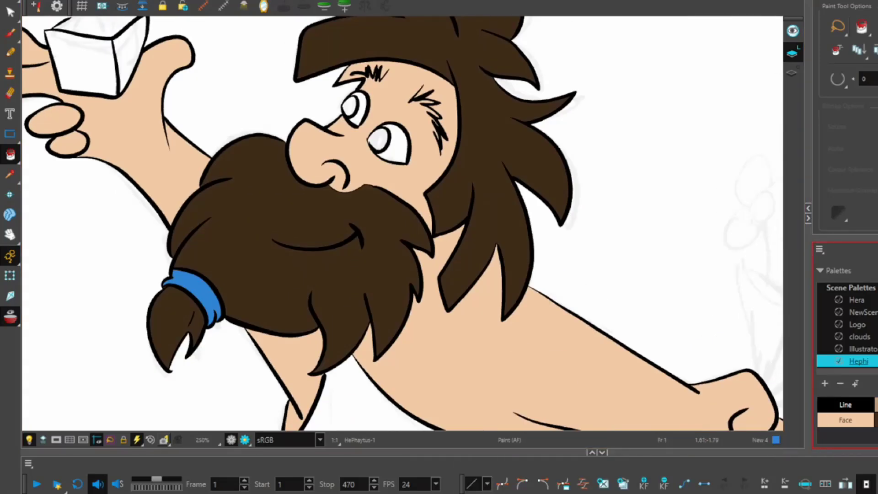
{"action": "left_click", "coordinate": [622, 457]}
{"action": "left_click", "coordinate": [758, 140]}
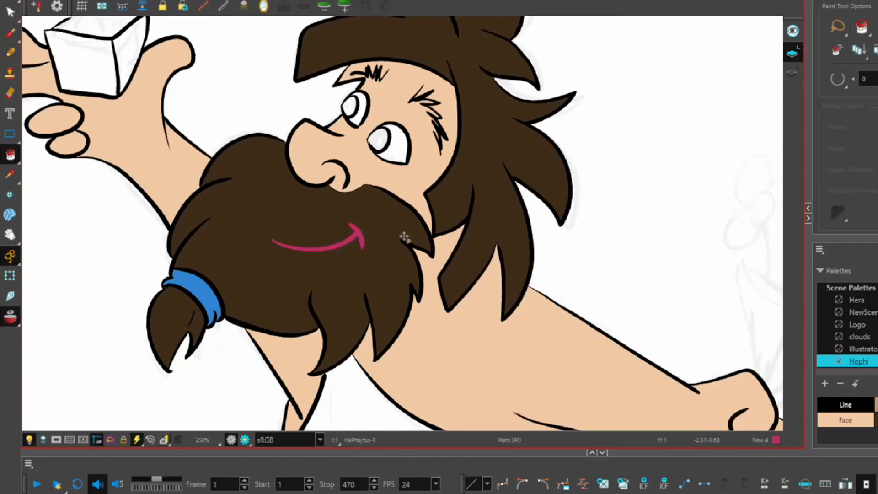
{"action": "double_click", "coordinate": [776, 440]}
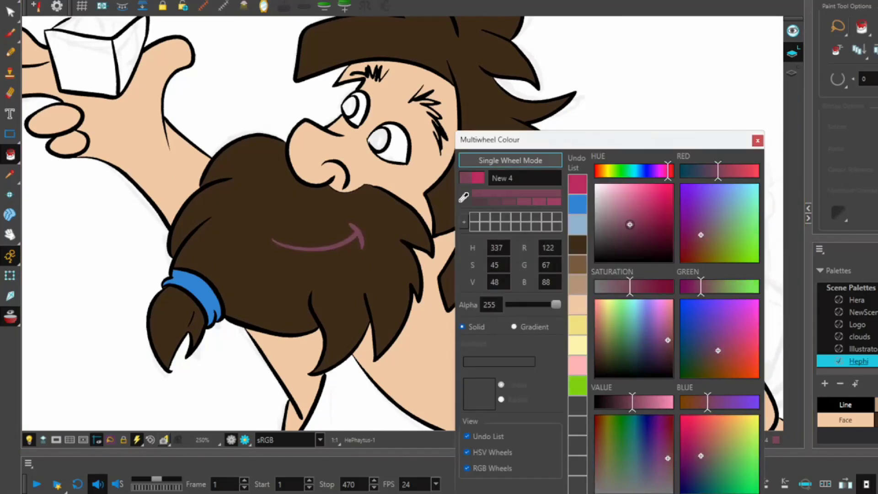
{"action": "left_click", "coordinate": [757, 140]}
- Change the beard tie's swatch to teal green and fill the tunic and shorts with it
{"action": "left_click", "coordinate": [555, 287], "text": "alt"}
{"action": "scroll", "coordinate": [555, 287], "scroll_direction": "down", "scroll_amount": 2}
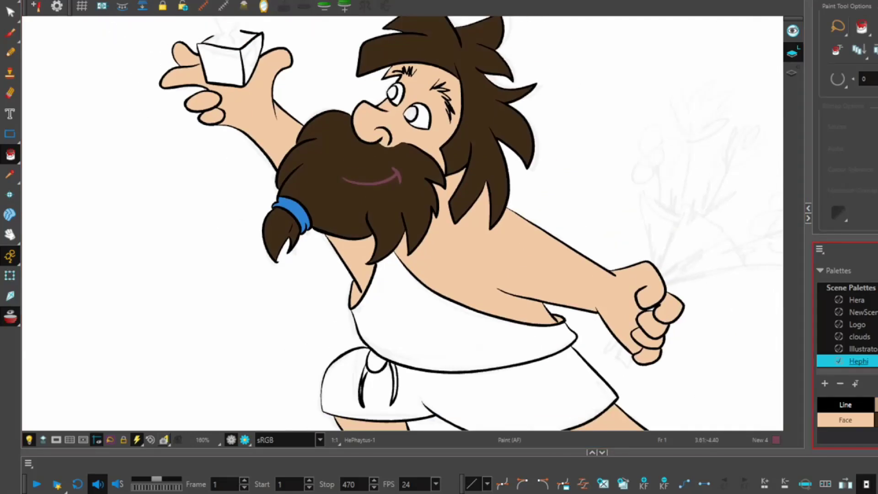
{"action": "double_click", "coordinate": [776, 440]}
{"action": "left_click", "coordinate": [757, 140]}
{"action": "left_click", "coordinate": [535, 378]}
{"action": "scroll", "coordinate": [417, 276], "scroll_direction": "down", "scroll_amount": 3}
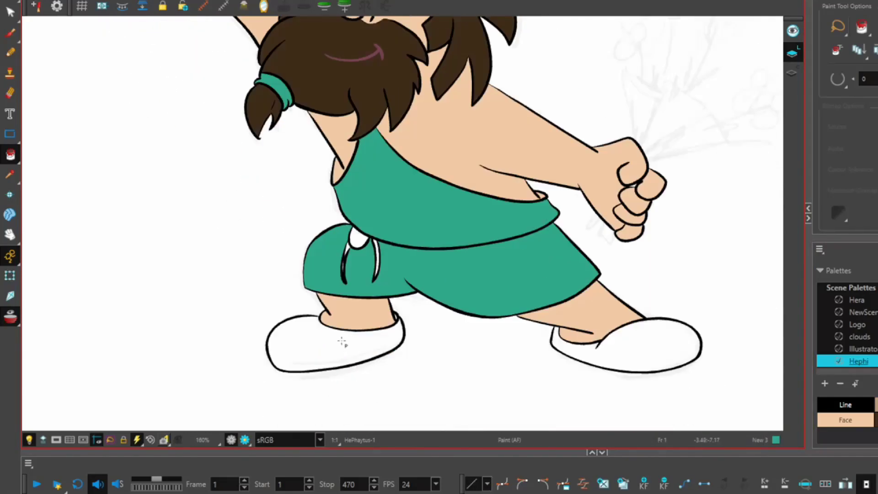
- Bridge the gap in the held box's back edge and fill its top, front and side faces with the crimson swatch
{"action": "double_click", "coordinate": [776, 440]}
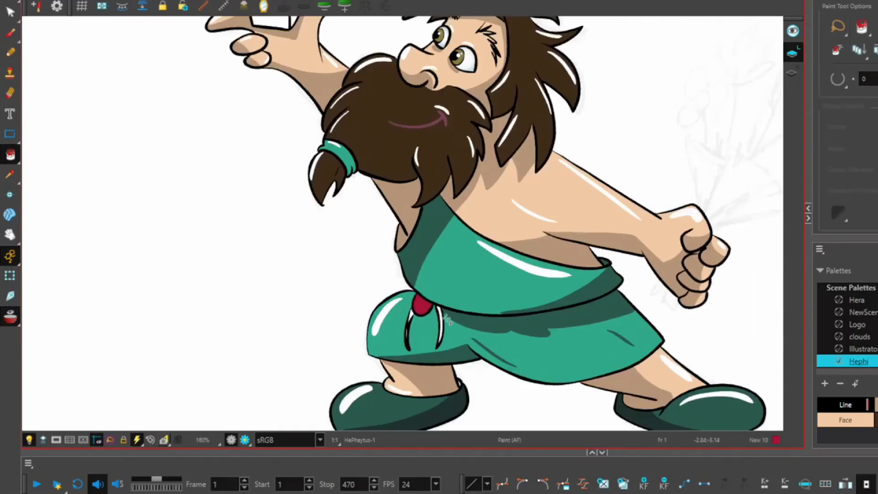
{"action": "scroll", "coordinate": [372, 337], "scroll_direction": "up", "scroll_amount": 5}
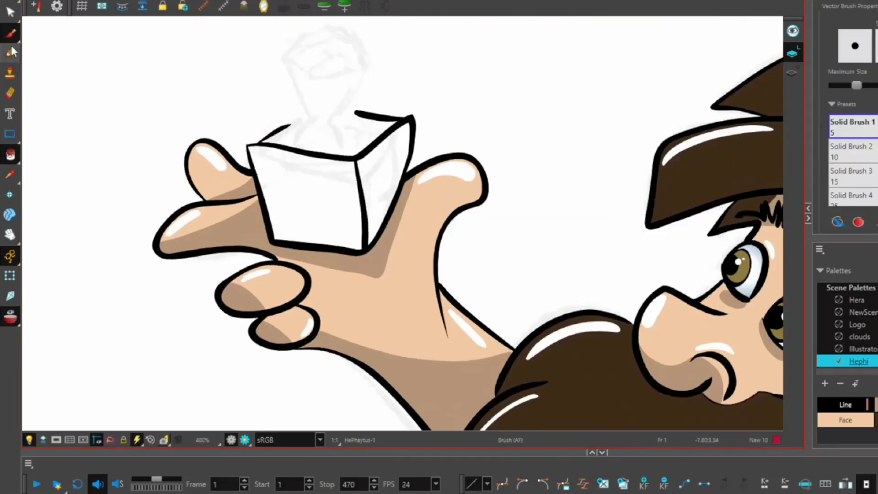
{"action": "left_click", "coordinate": [10, 155]}
{"action": "left_click", "coordinate": [320, 130]}
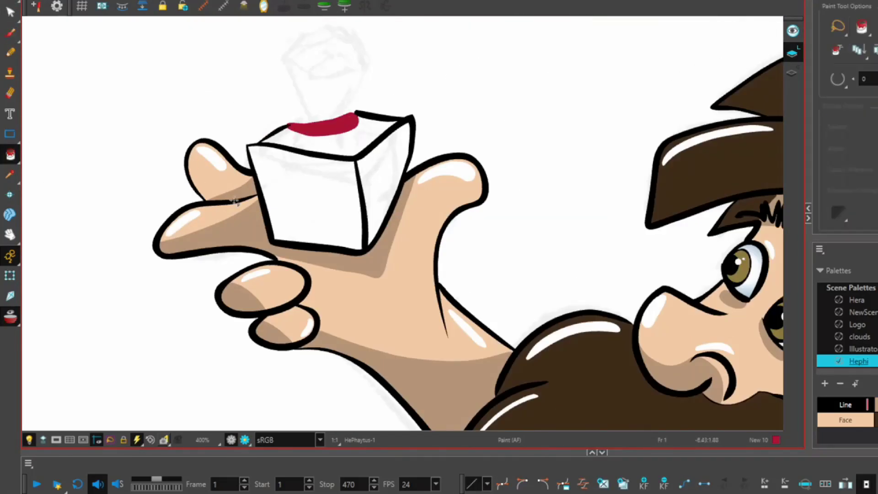
{"action": "left_click", "coordinate": [311, 202]}
{"action": "left_click", "coordinate": [382, 193]}
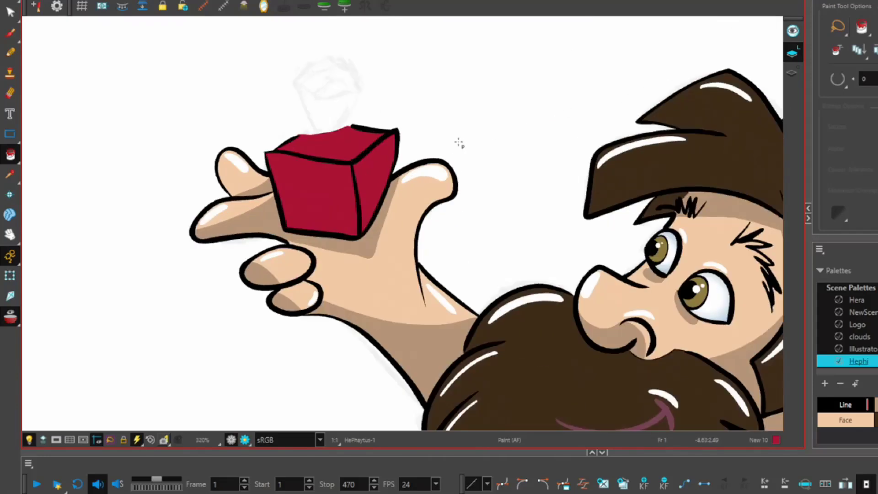
{"action": "scroll", "coordinate": [459, 143], "scroll_direction": "down", "scroll_amount": 1}
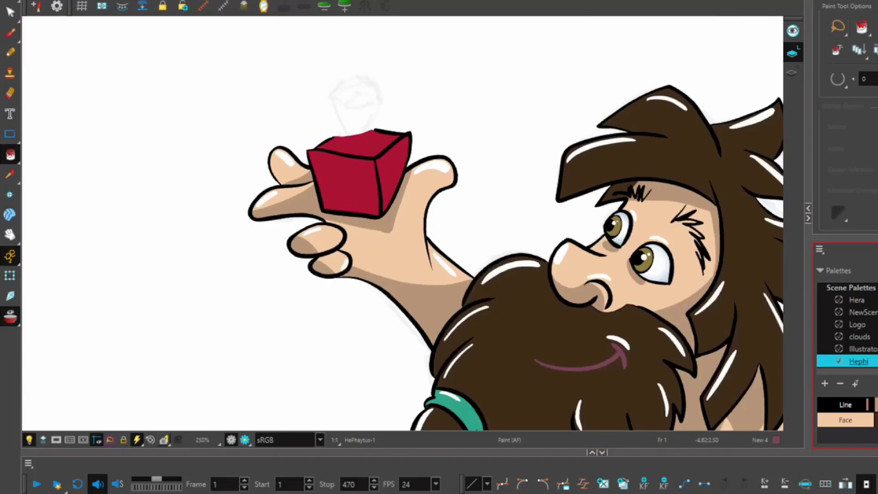
- Change the smile line's mauve swatch to dark crimson and brush shadow lines on the box's front face with it
{"action": "key", "text": "Return"}
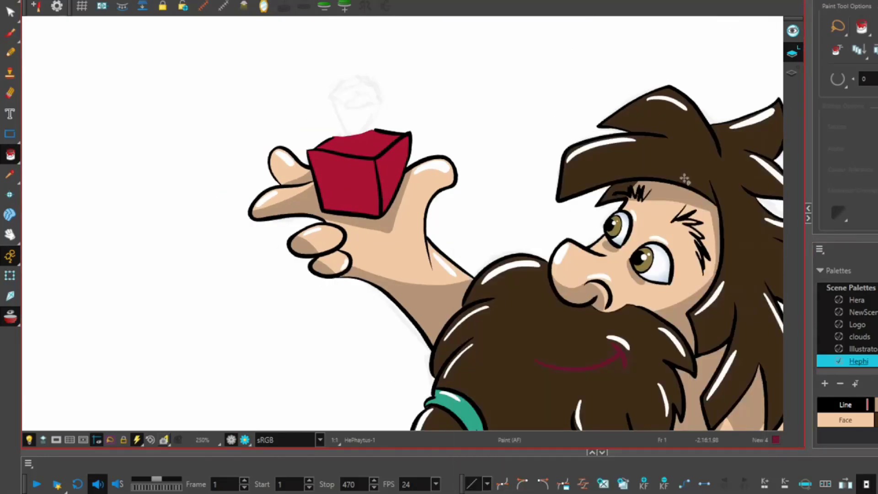
{"action": "key", "text": "alt+b"}
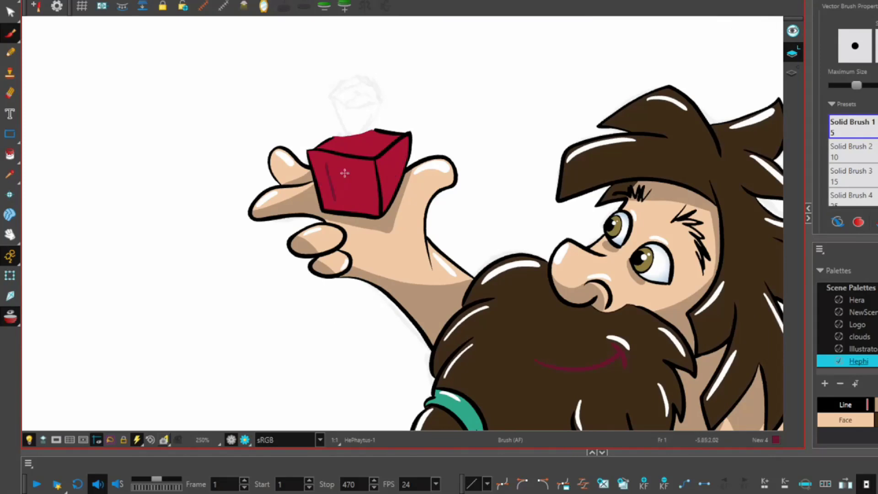
{"action": "left_click_drag", "start_coordinate": [331, 192], "coordinate": [382, 200]}
{"action": "key", "text": "alt+i"}
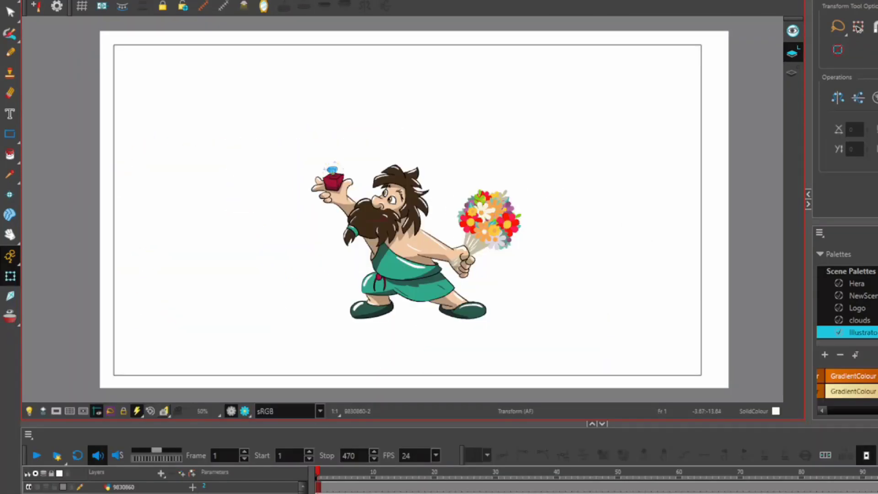
- Move the finished bearded character with the bouquet horizontally off the right side of the stage
{"action": "left_click", "coordinate": [412, 279]}
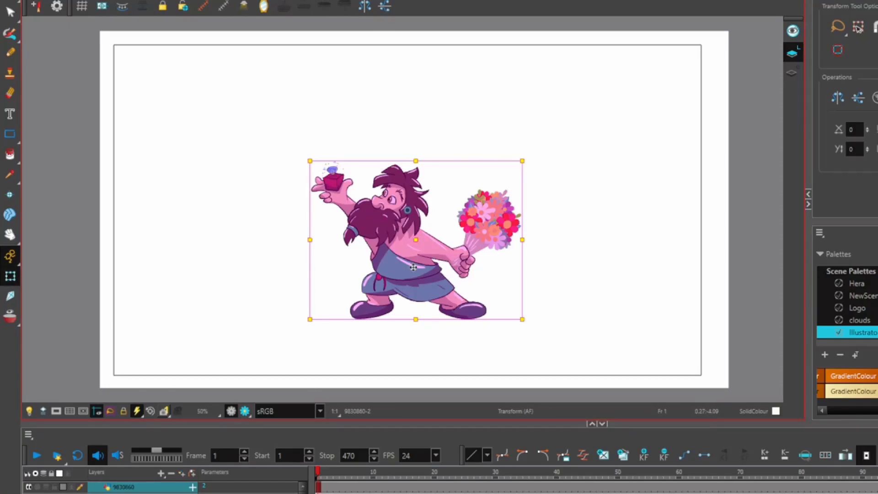
{"action": "left_click_drag", "start_coordinate": [414, 267], "coordinate": [792, 267]}
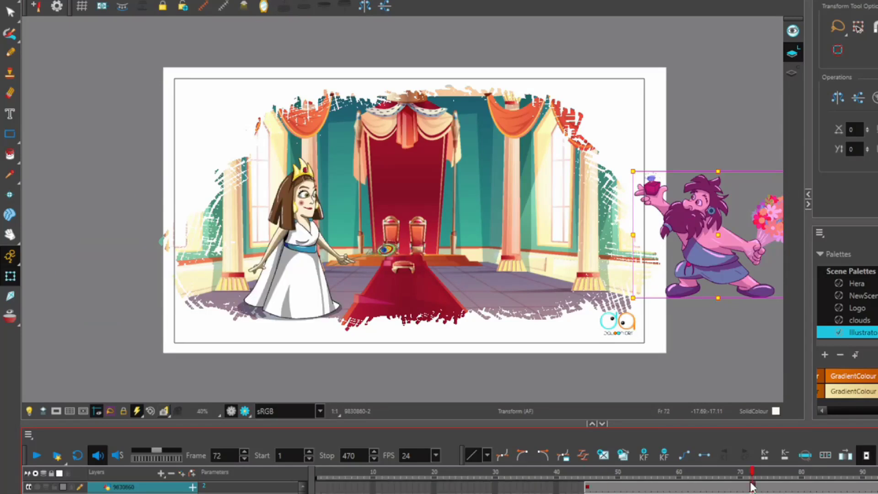
- Animate the bearded character sliding in from off stage at frame 45 to beside the queen at frame 77, and preview the motion
{"action": "left_click", "coordinate": [588, 472]}
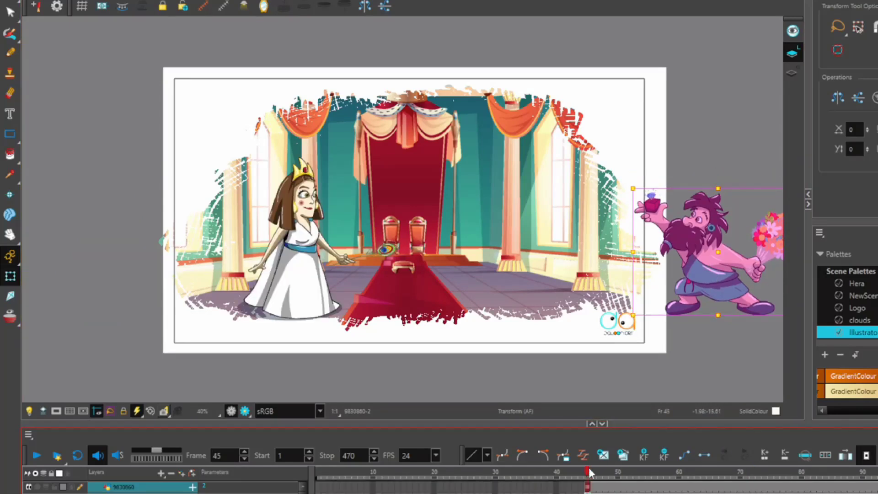
{"action": "left_click", "coordinate": [782, 472]}
{"action": "left_click_drag", "start_coordinate": [714, 301], "coordinate": [455, 301]}
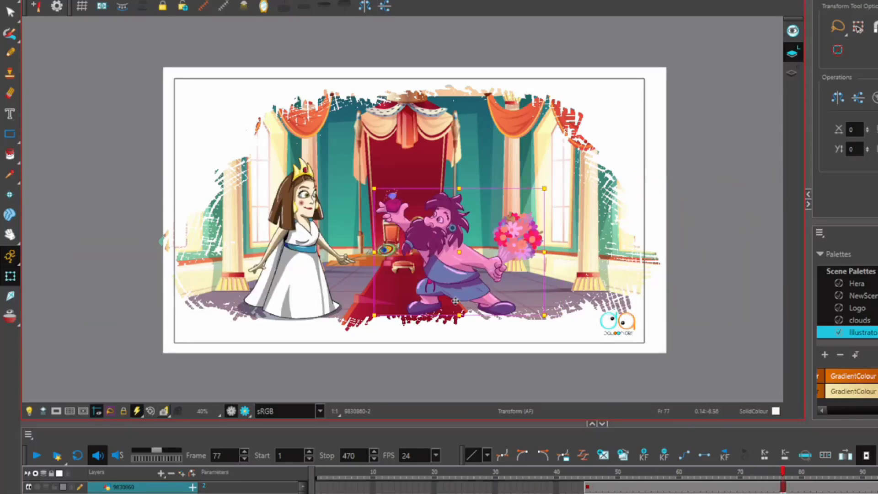
{"action": "left_click", "coordinate": [672, 357]}
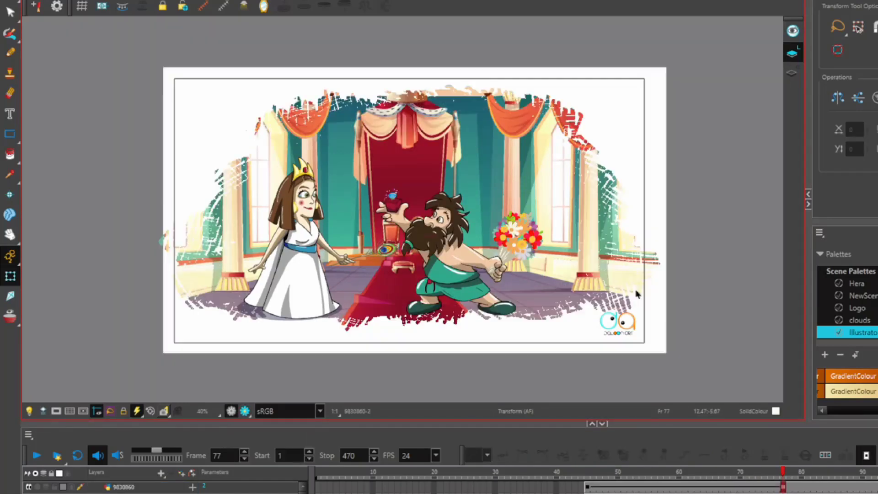
{"action": "scroll", "coordinate": [638, 294], "scroll_direction": "up", "scroll_amount": 3}
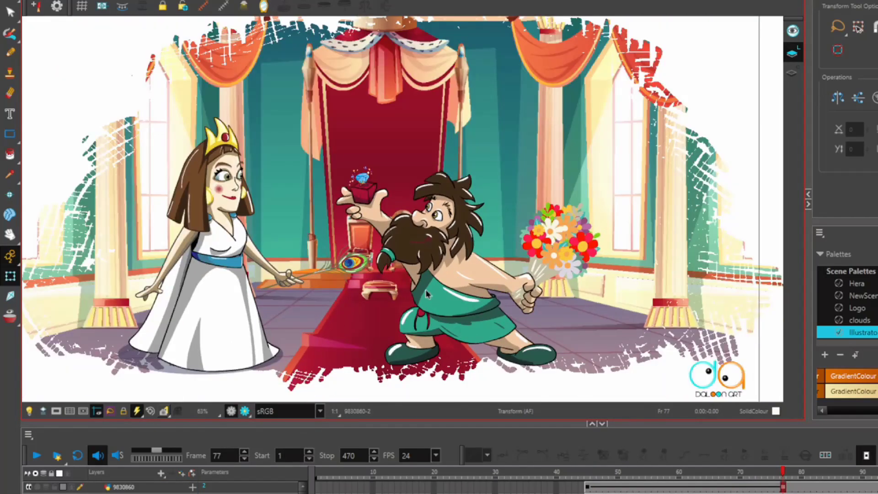
{"action": "left_click", "coordinate": [612, 472]}
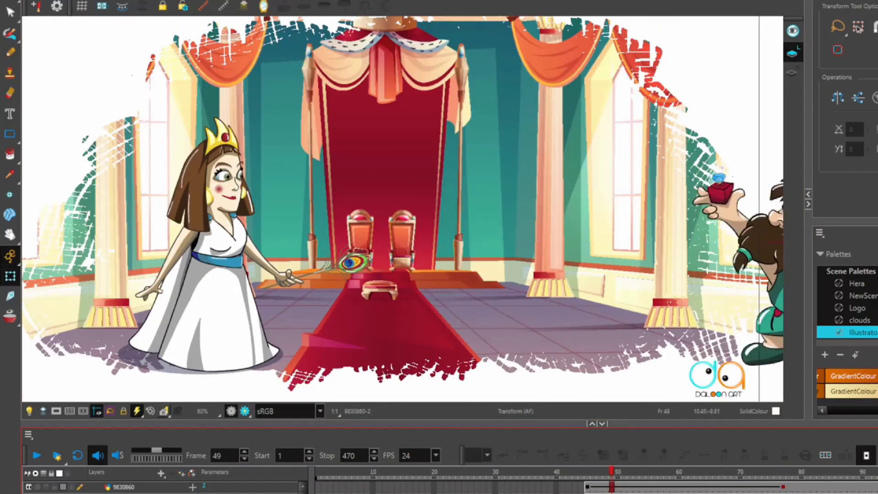
{"action": "left_click_drag", "start_coordinate": [612, 472], "coordinate": [783, 472]}
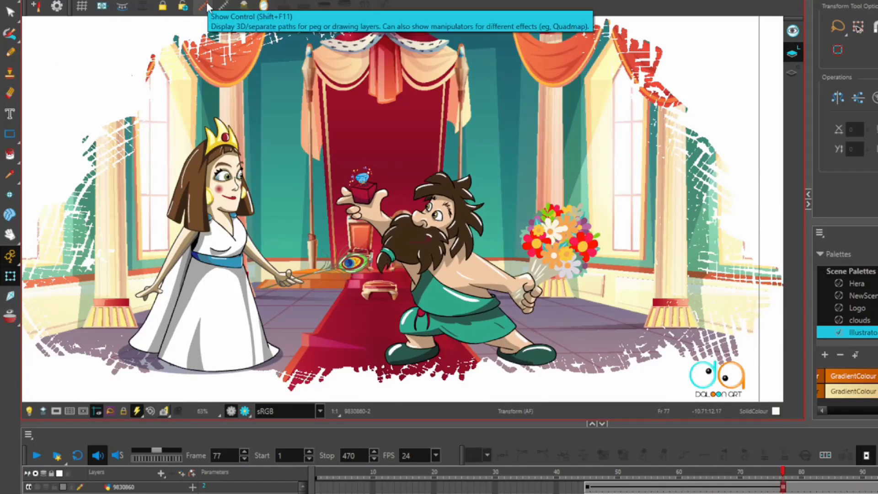